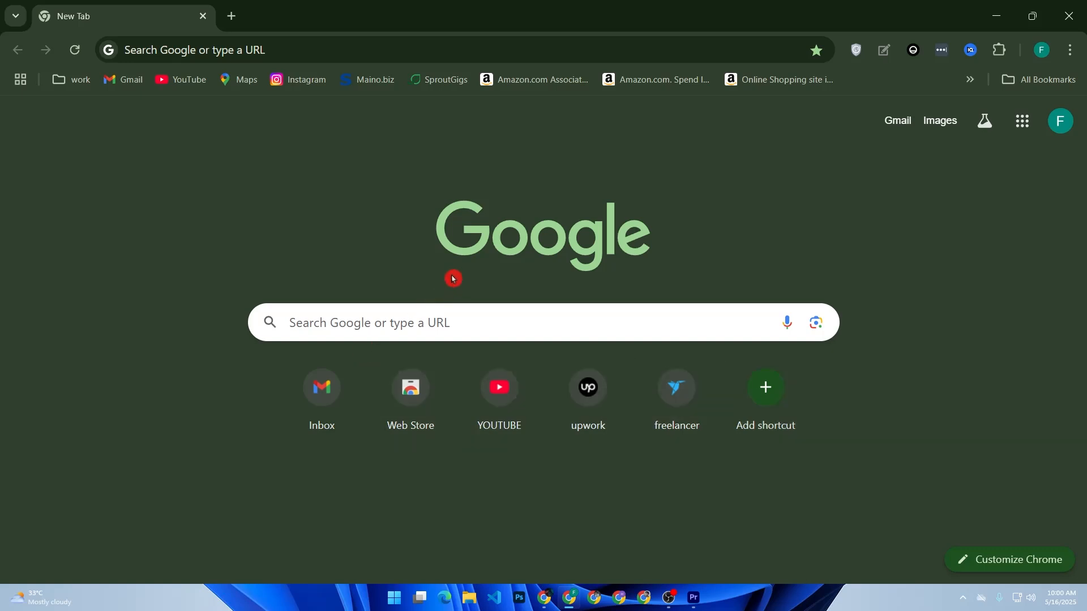
# Step: Go to the monday.com website
pyautogui.click(424, 314)
pyautogui.write('monday')
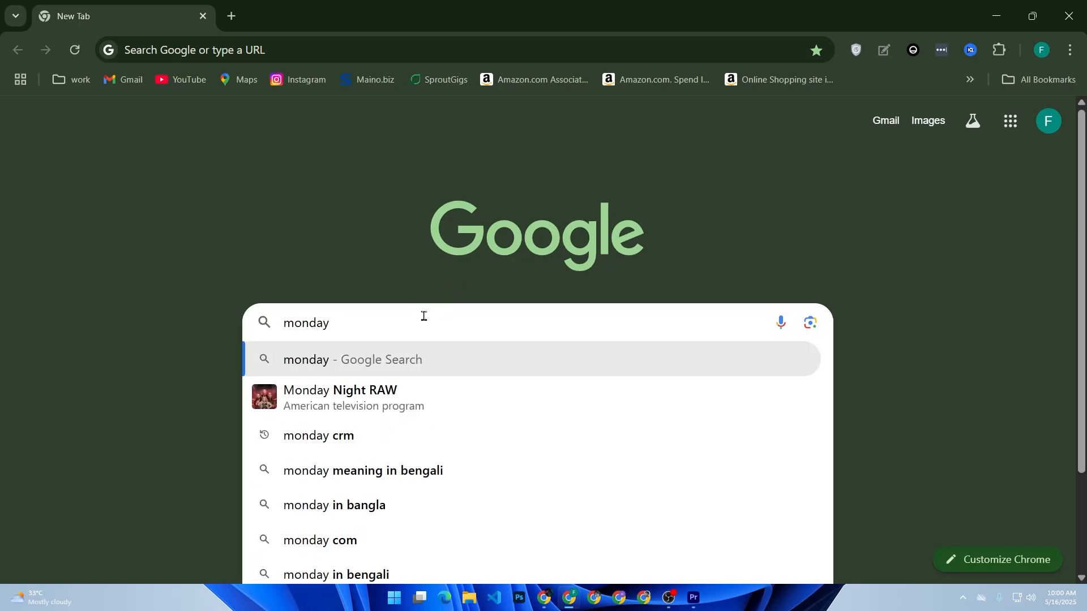
pyautogui.write('.com')
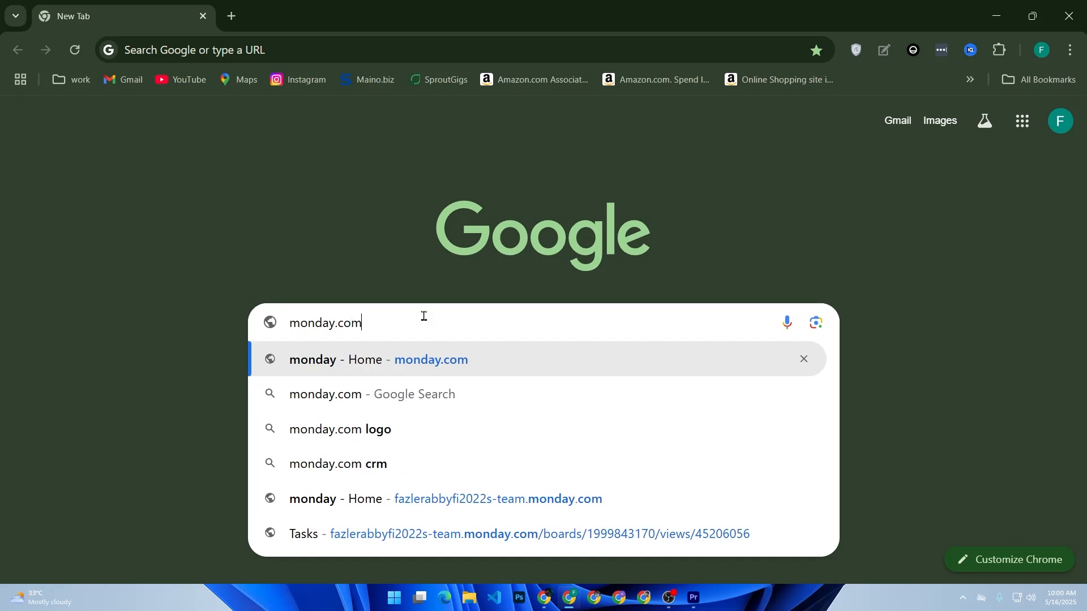
pyautogui.press('Return')
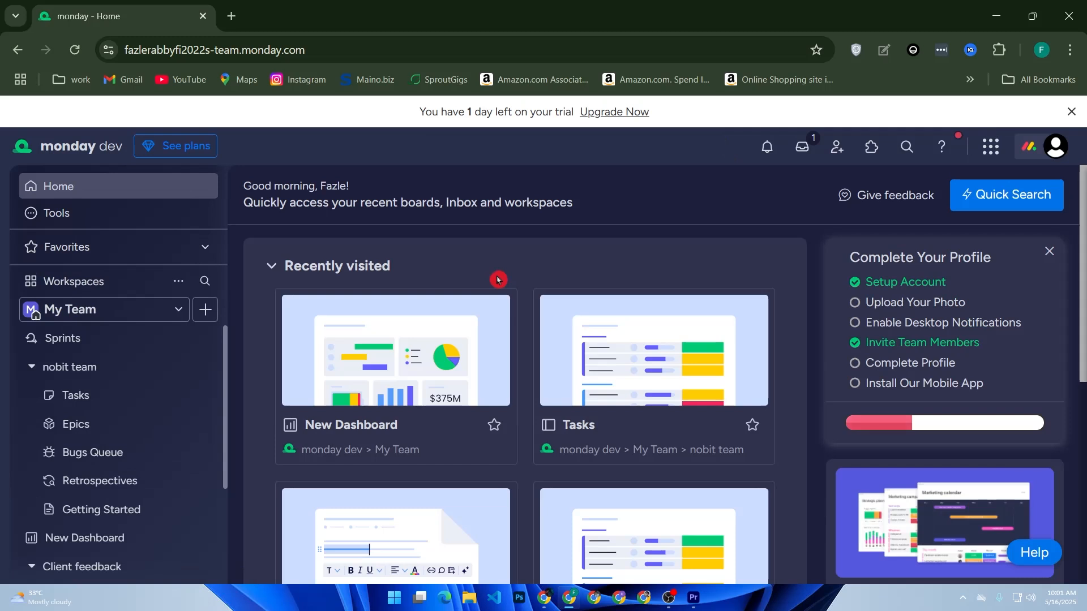
pyautogui.click(207, 310)
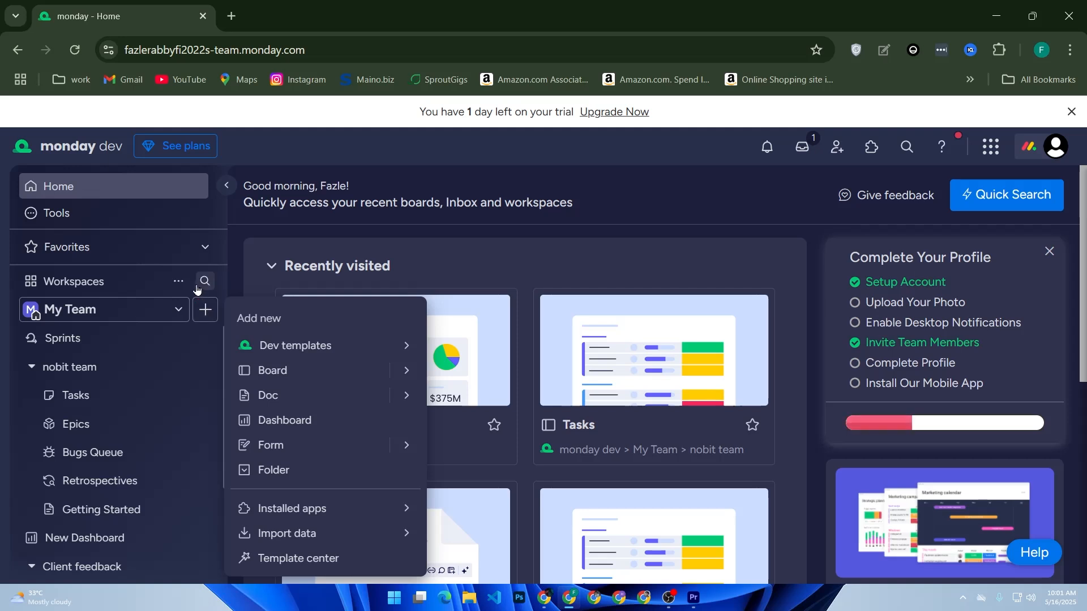
pyautogui.click(178, 282)
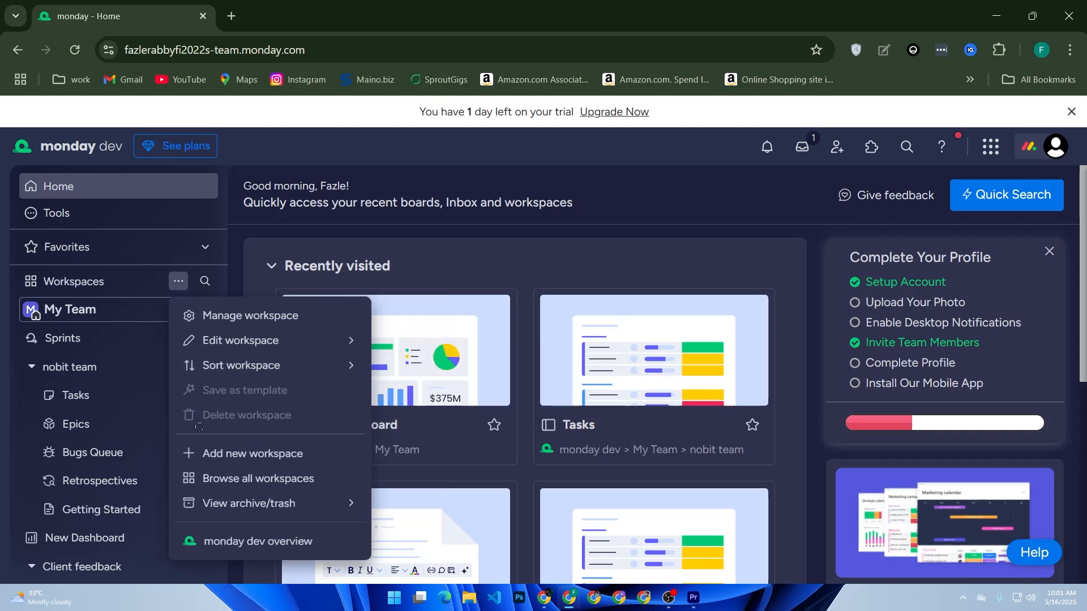
pyautogui.click(179, 281)
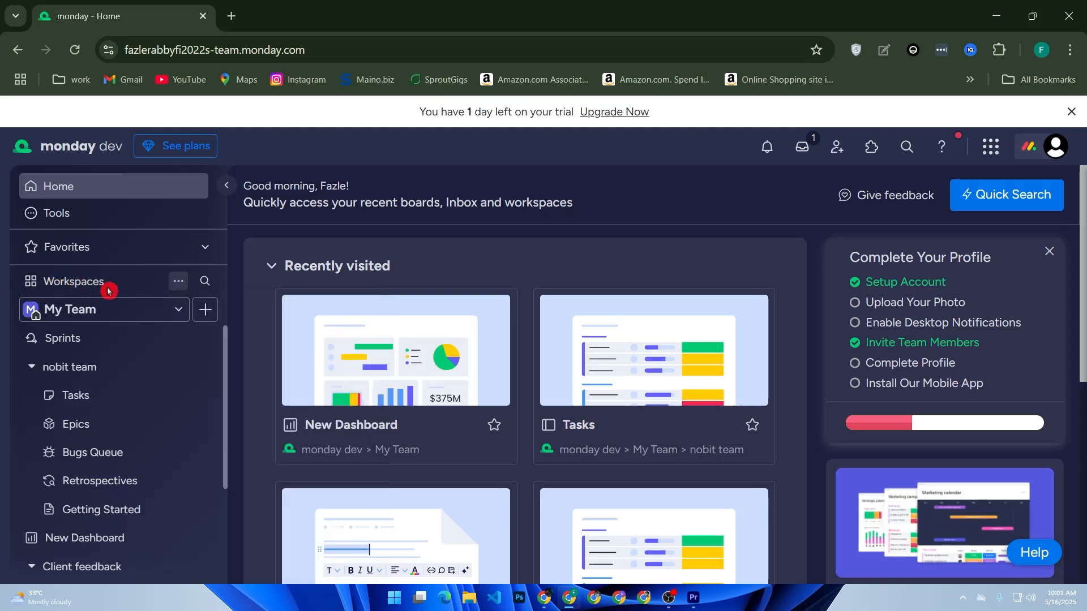
# Step: Add a new workspace named Marketing, keeping its privacy set to Open
pyautogui.click(178, 282)
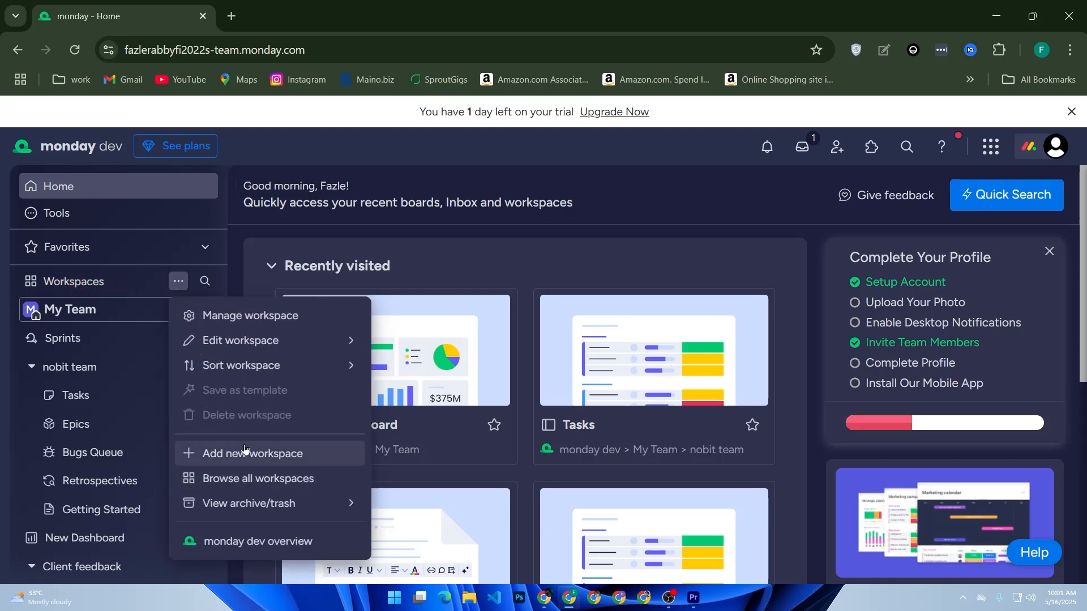
pyautogui.click(245, 449)
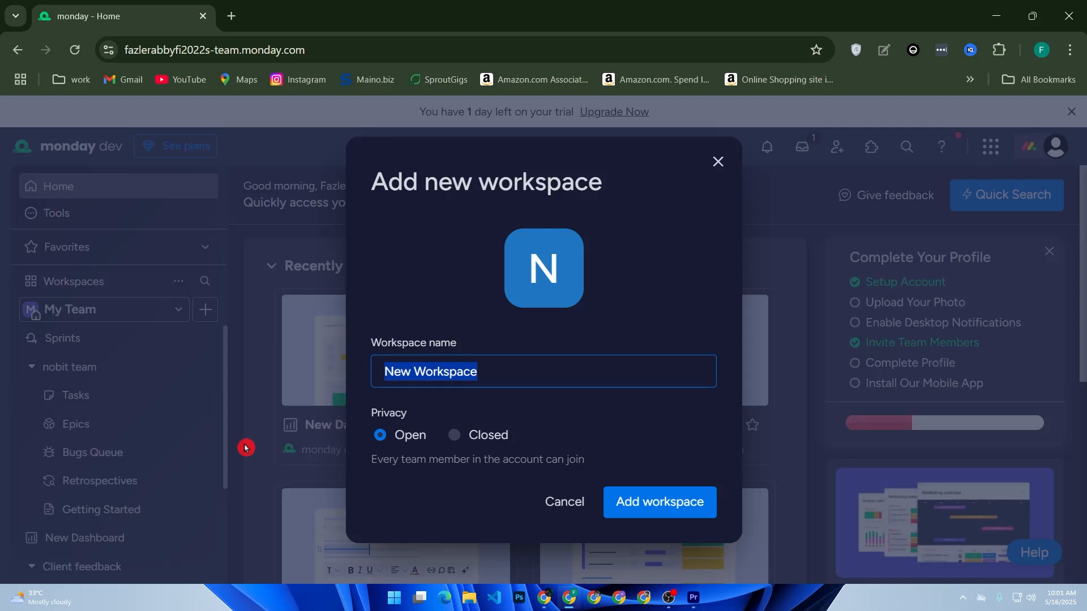
pyautogui.write('Market')
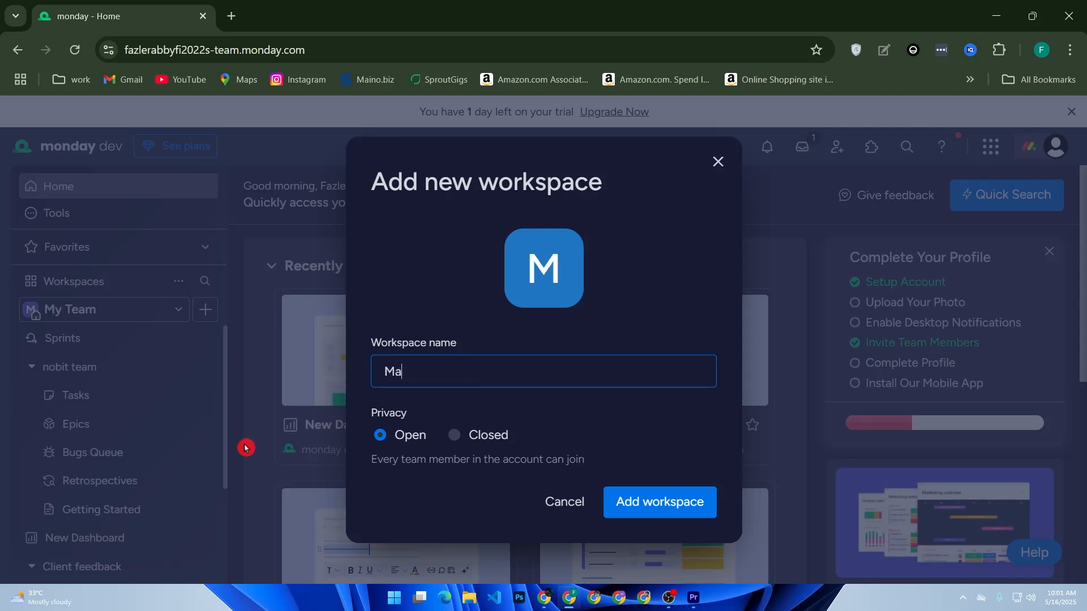
pyautogui.write('ing')
pyautogui.click(644, 514)
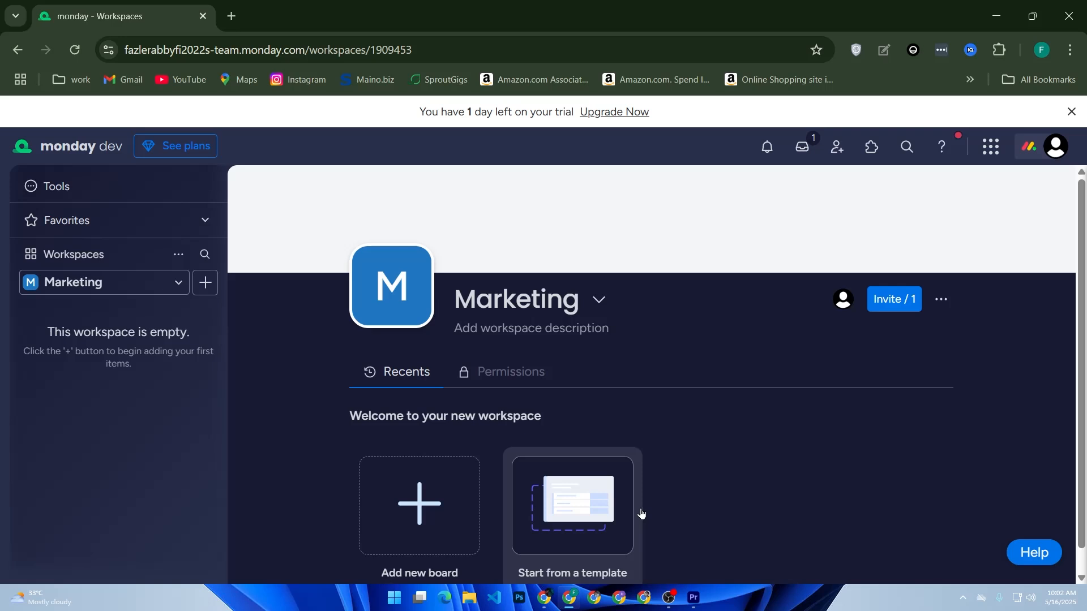
# Step: Create a board named Campaign Tracker in the Marketing workspace, keeping Main privacy and Items as what it manages
pyautogui.click(437, 502)
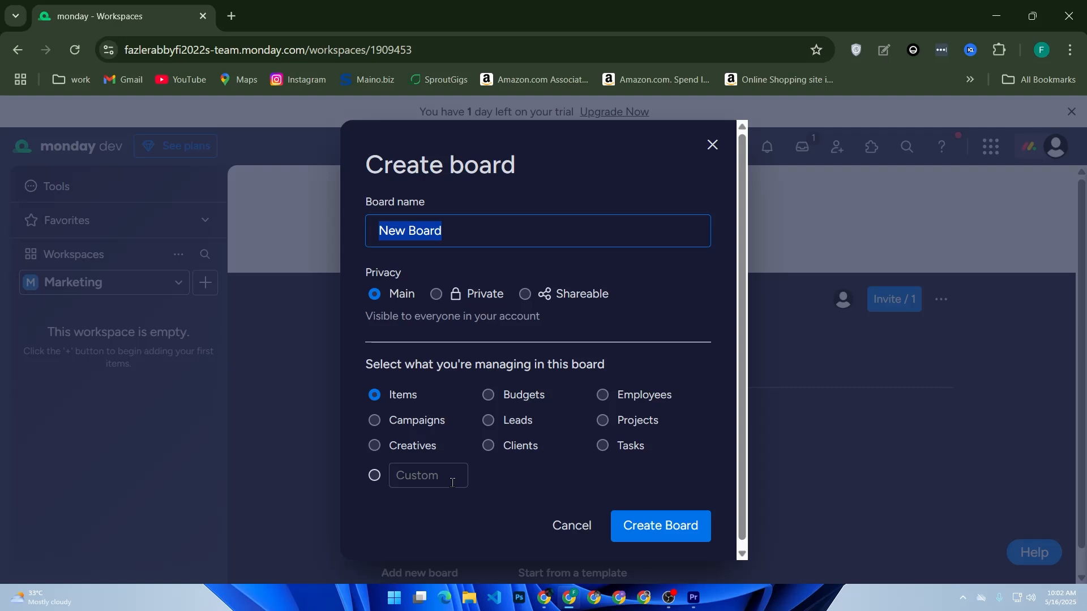
pyautogui.write('campain')
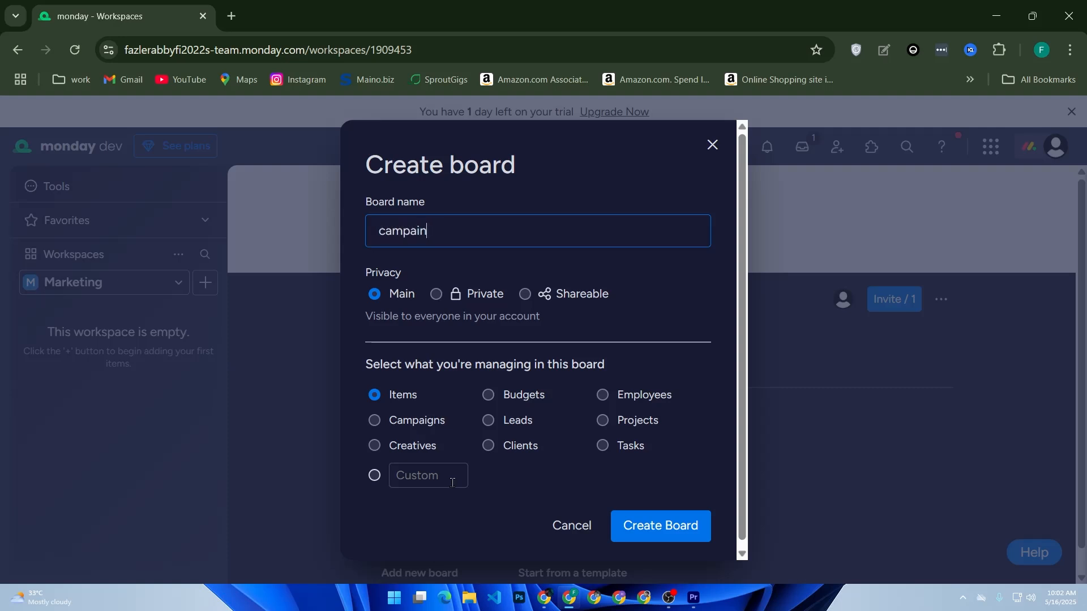
pyautogui.press('BackSpace')
pyautogui.write('gn Tracker')
pyautogui.click(386, 234)
pyautogui.press('BackSpace')
pyautogui.write('C')
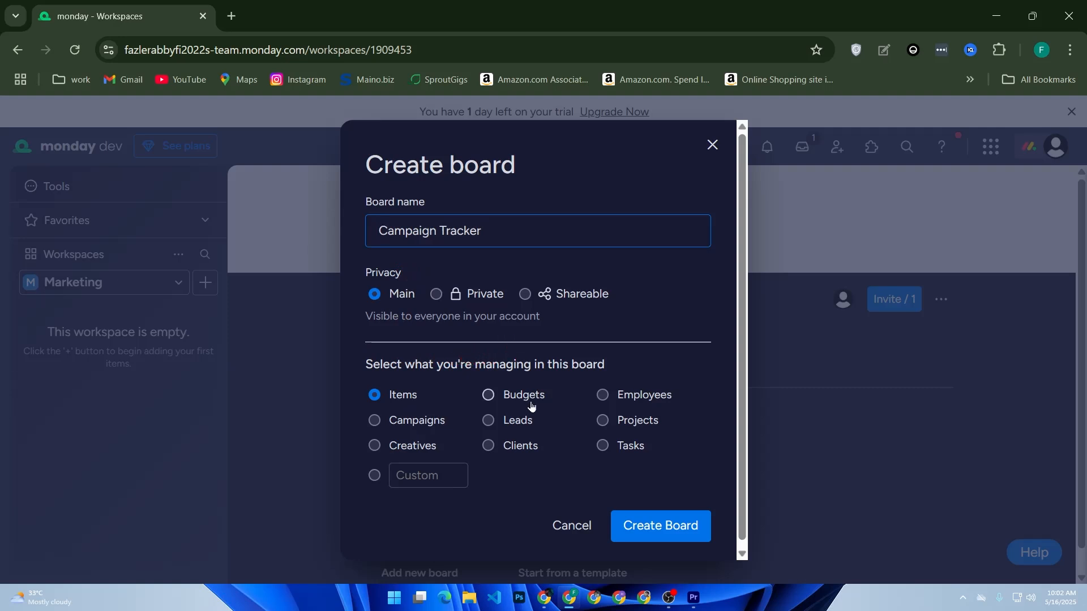
pyautogui.click(635, 522)
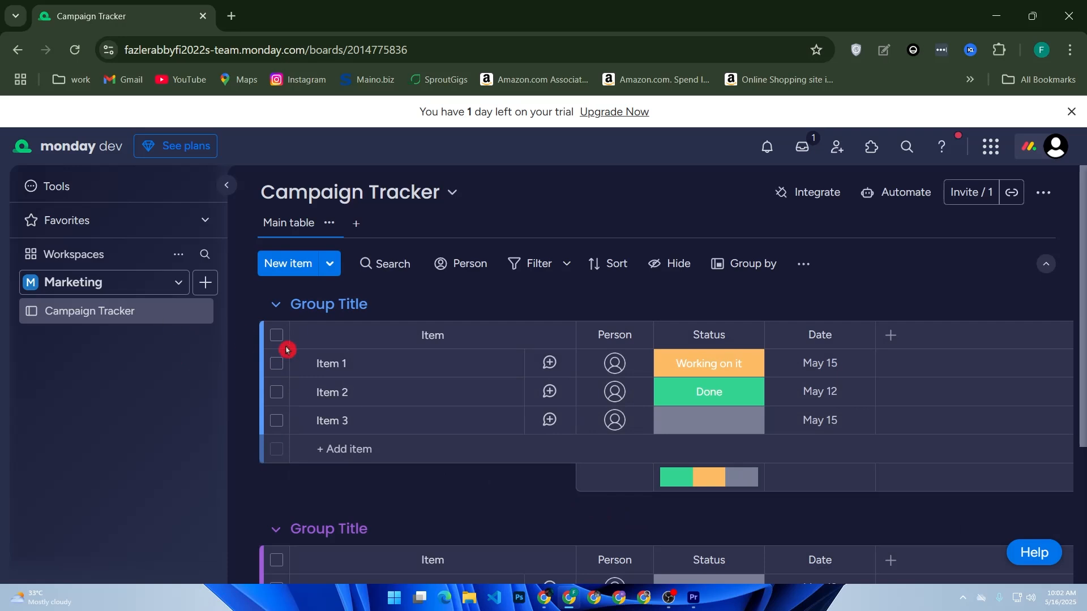
# Step: Add a new item with the default name at the top of the first group
pyautogui.scroll(-3, 357, 410)
pyautogui.scroll(3, 366, 415)
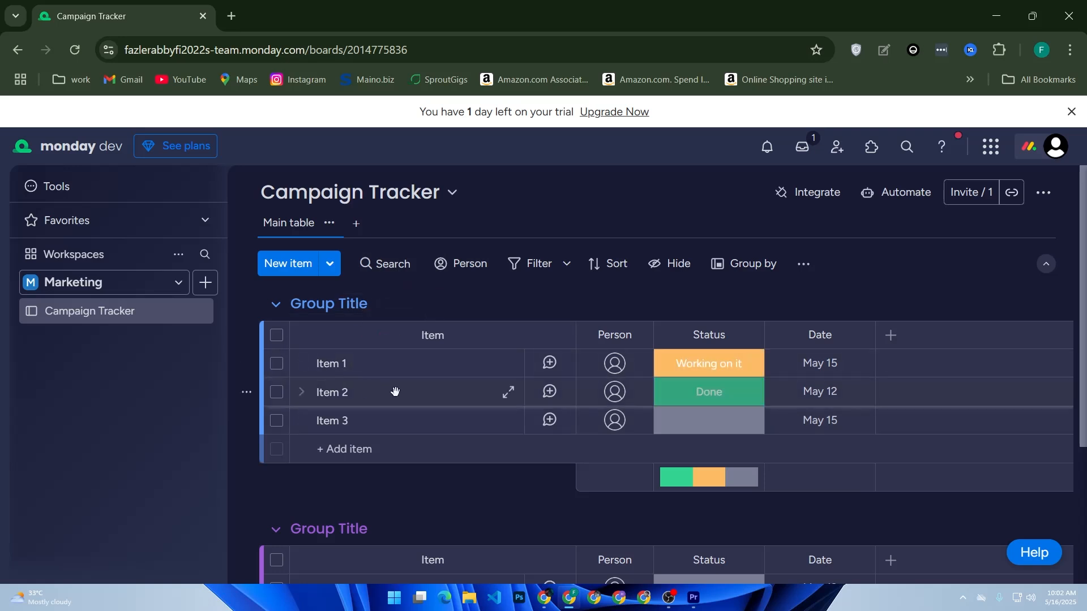
pyautogui.click(287, 271)
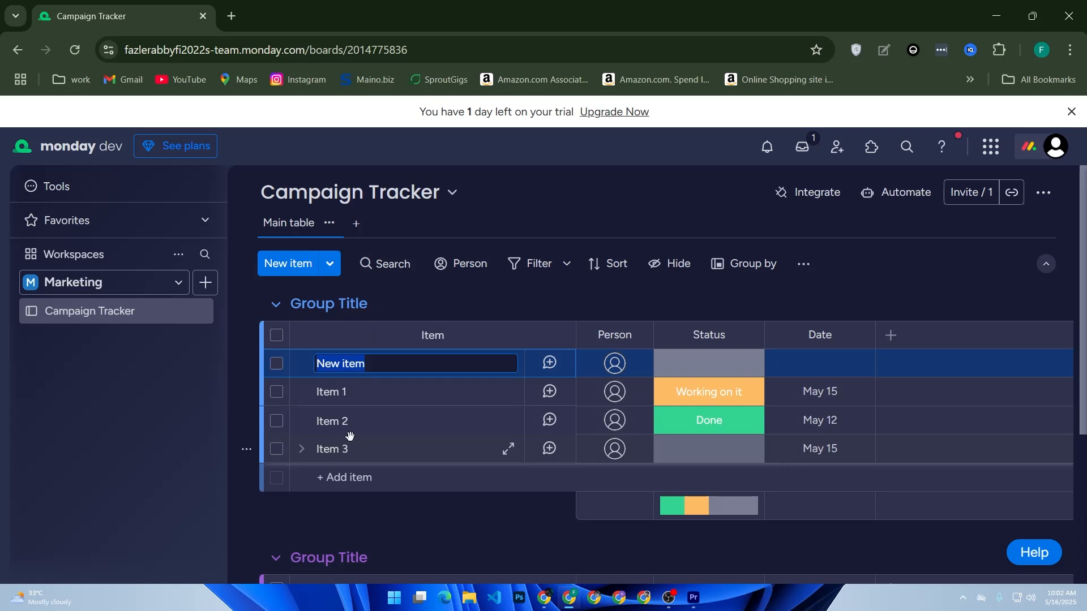
pyautogui.click(333, 271)
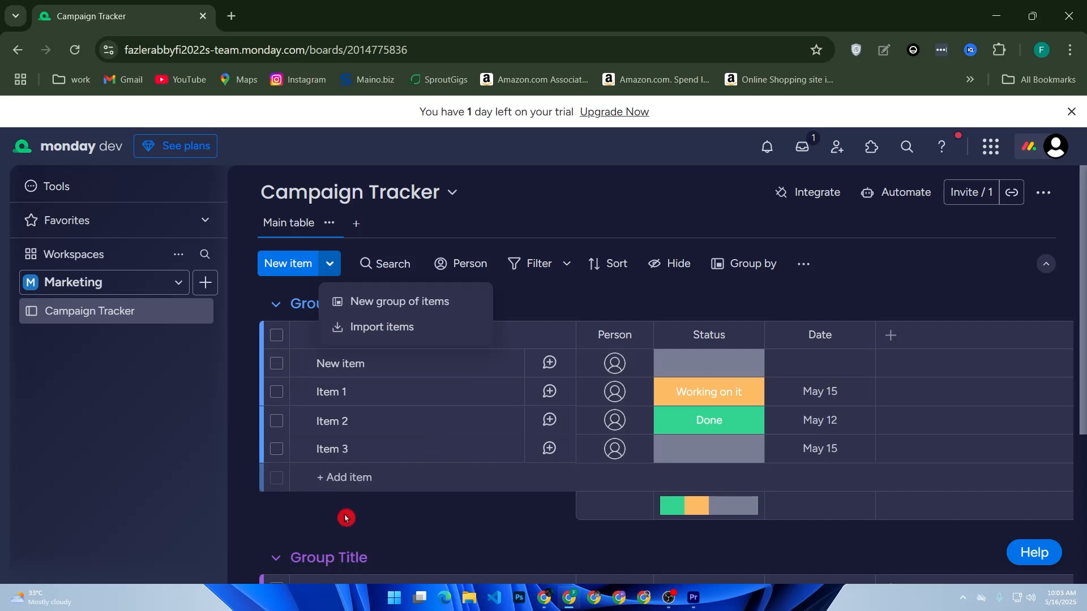
# Step: Add an item named #1 at the end of the first group and set its status to Done
pyautogui.click(372, 480)
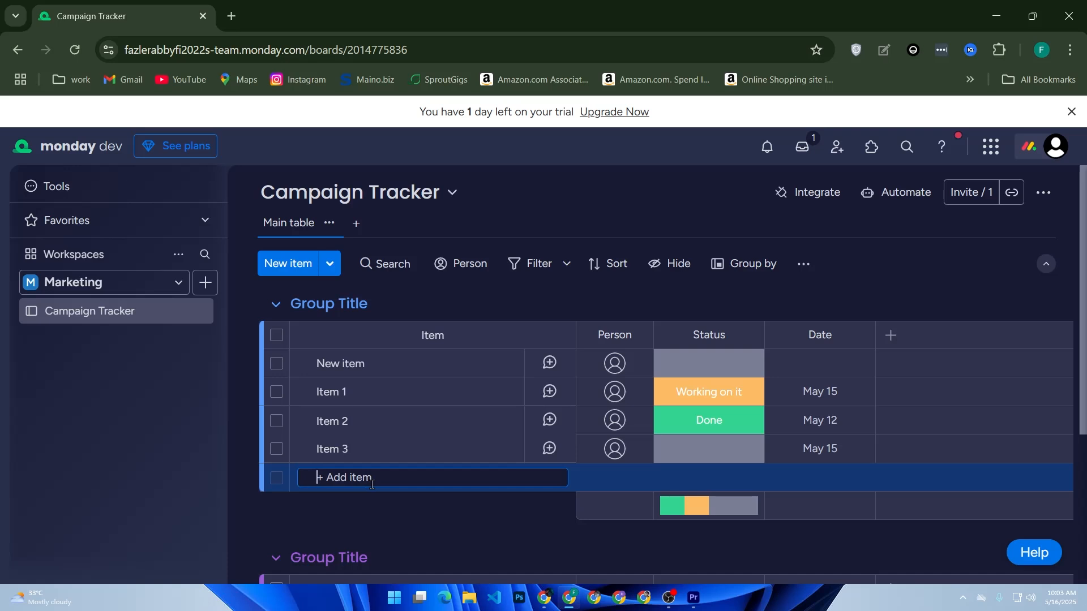
pyautogui.write('#1')
pyautogui.press('Return')
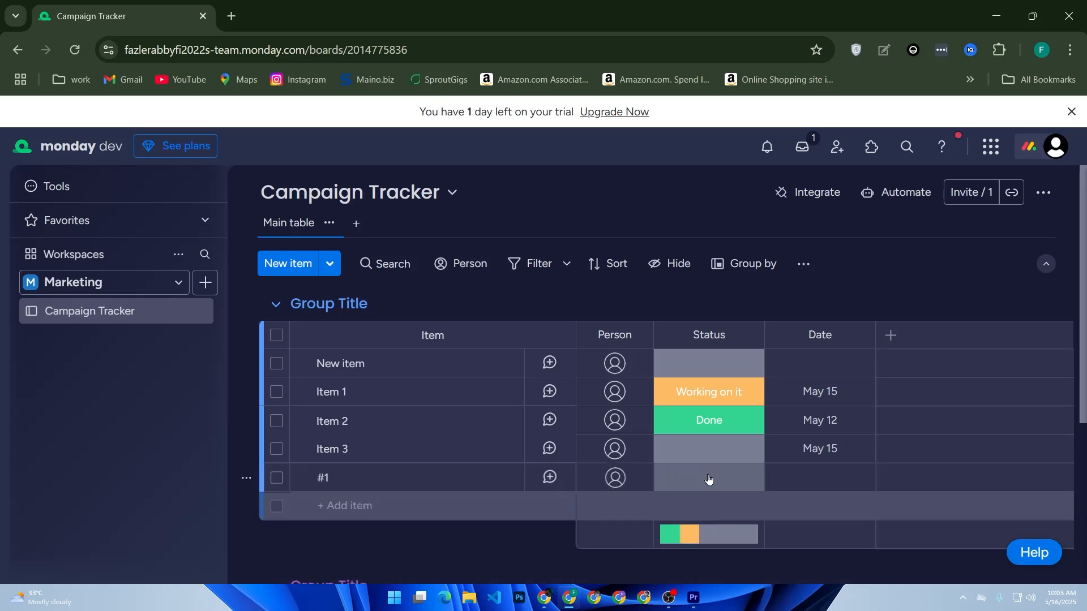
pyautogui.click(702, 478)
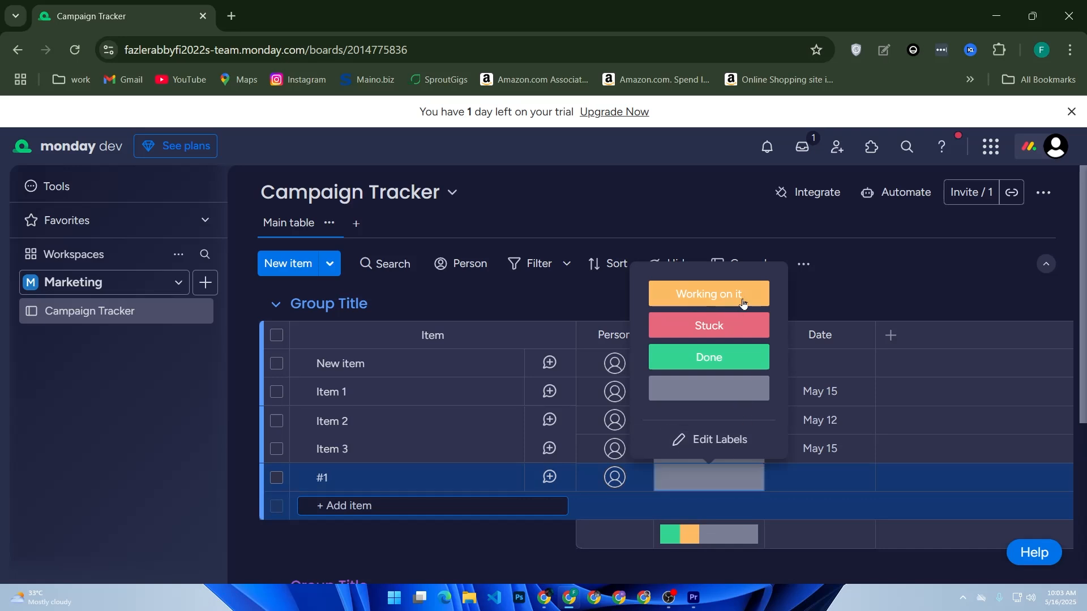
pyautogui.click(730, 365)
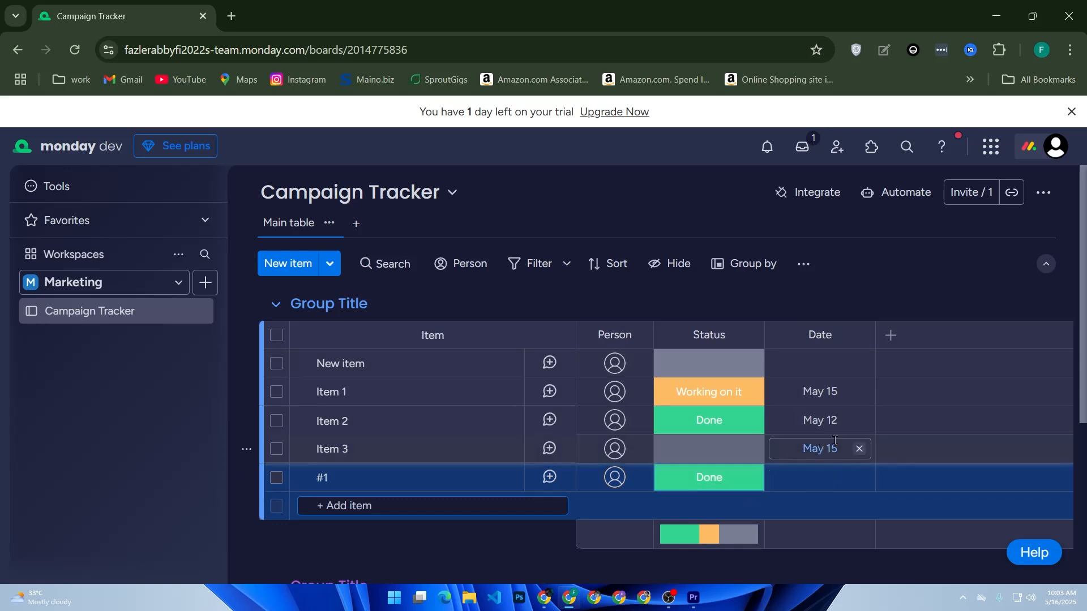
# Step: Search the column types for "chann", clear the search, and add a Connect boards column after the Date column
pyautogui.click(892, 336)
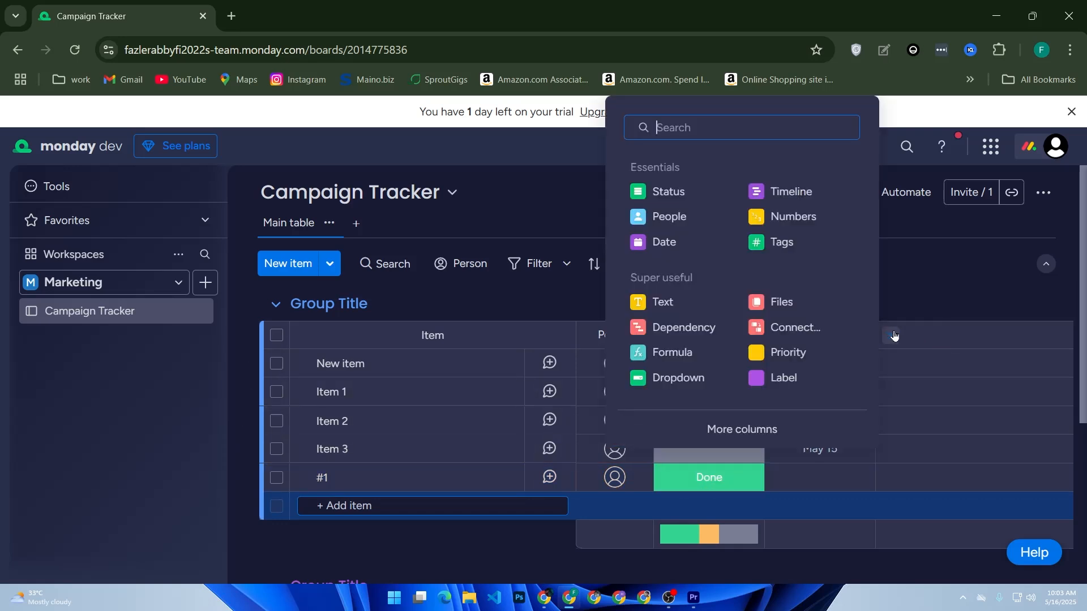
pyautogui.write('chann')
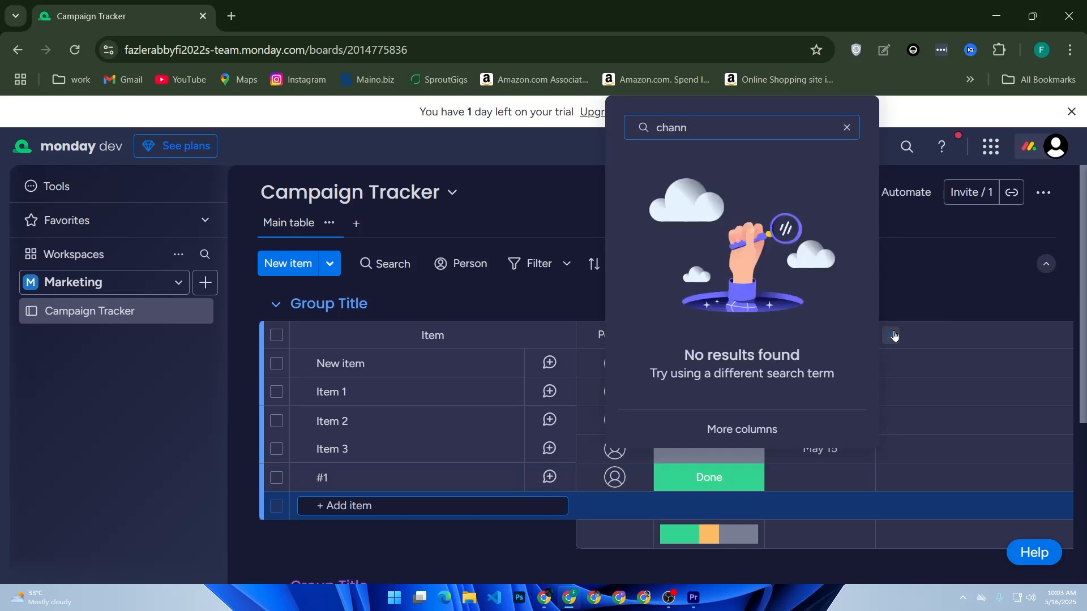
pyautogui.press('BackSpace')
pyautogui.press('BackSpace')
pyautogui.press('BackSpace')
pyautogui.press('BackSpace')
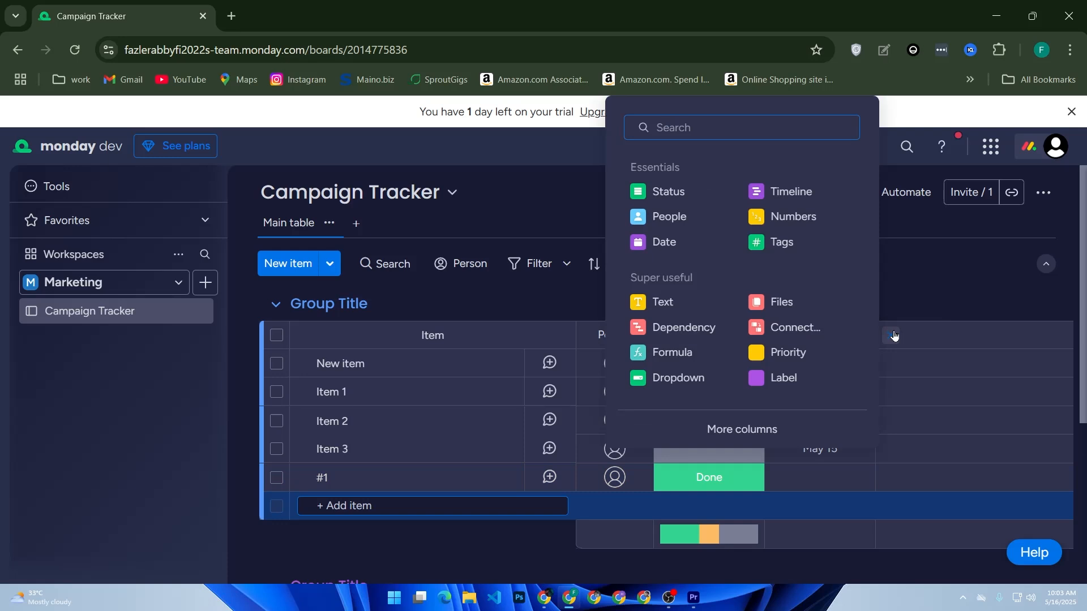
pyautogui.click(804, 327)
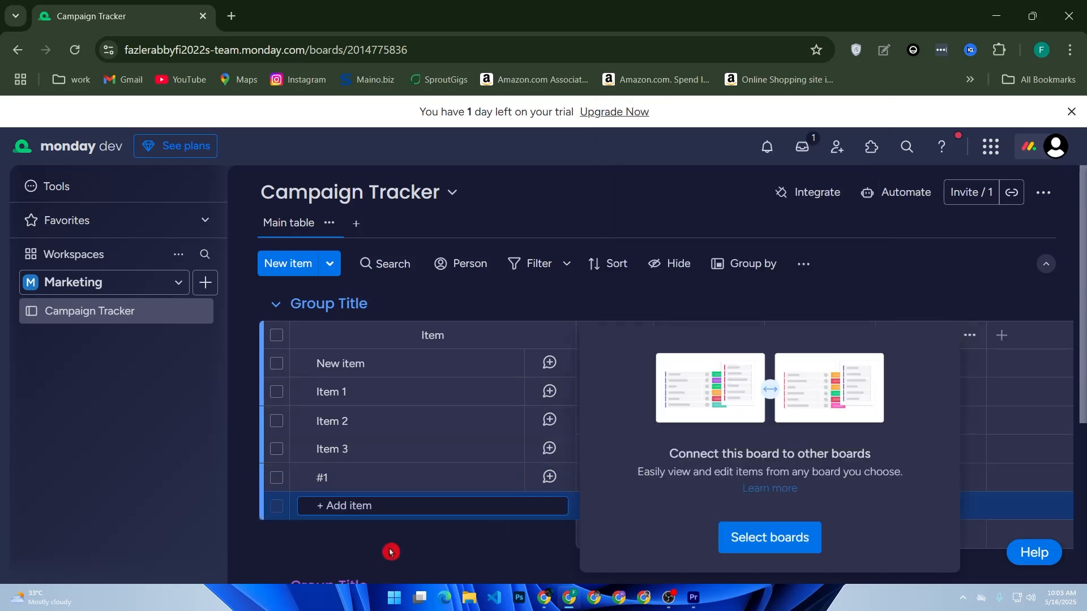
pyautogui.click(392, 552)
# Step: Examine the boards available to connect and the Connect boards column's options, including its settings and the column types that can be added beside it
pyautogui.click(889, 480)
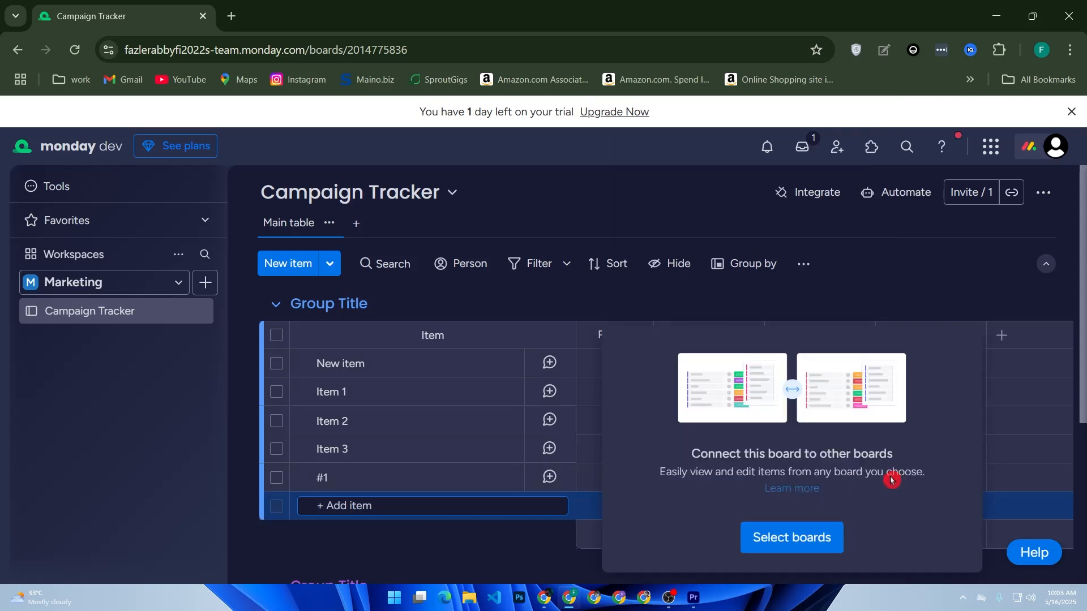
pyautogui.click(806, 539)
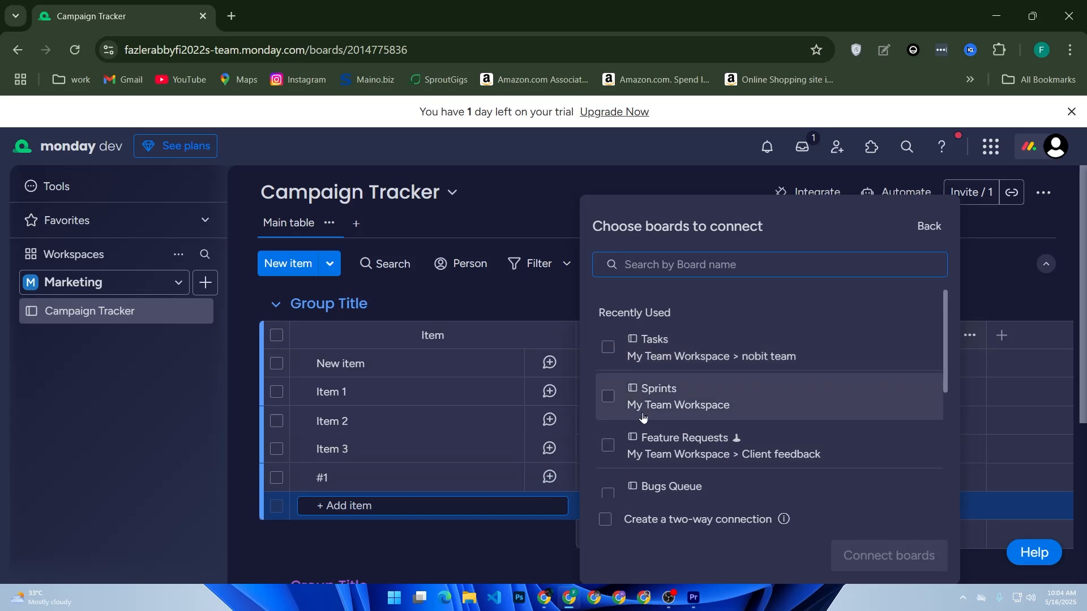
pyautogui.click(923, 229)
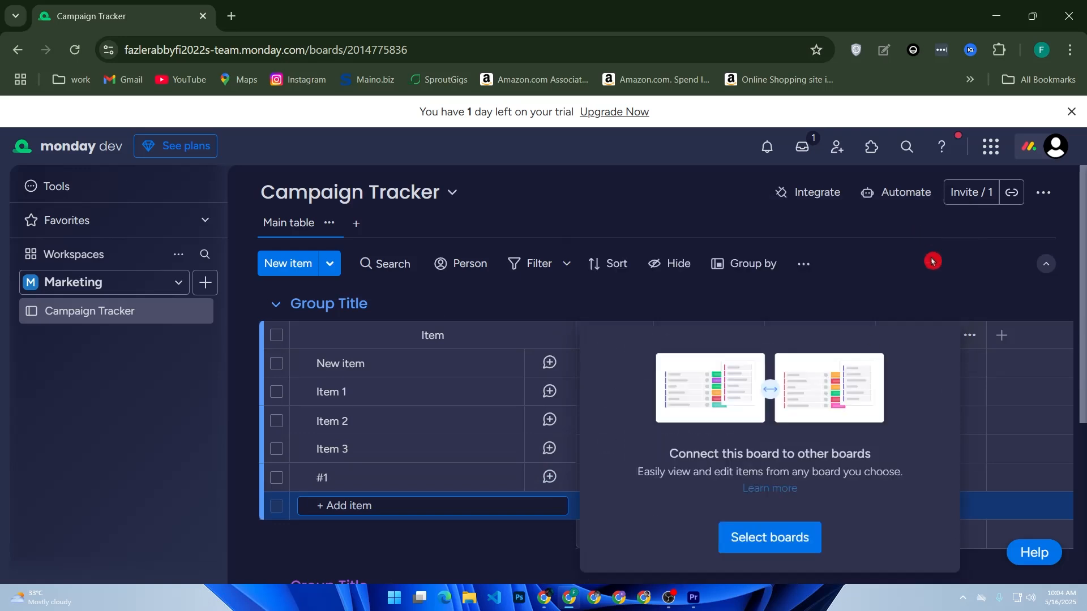
pyautogui.click(930, 286)
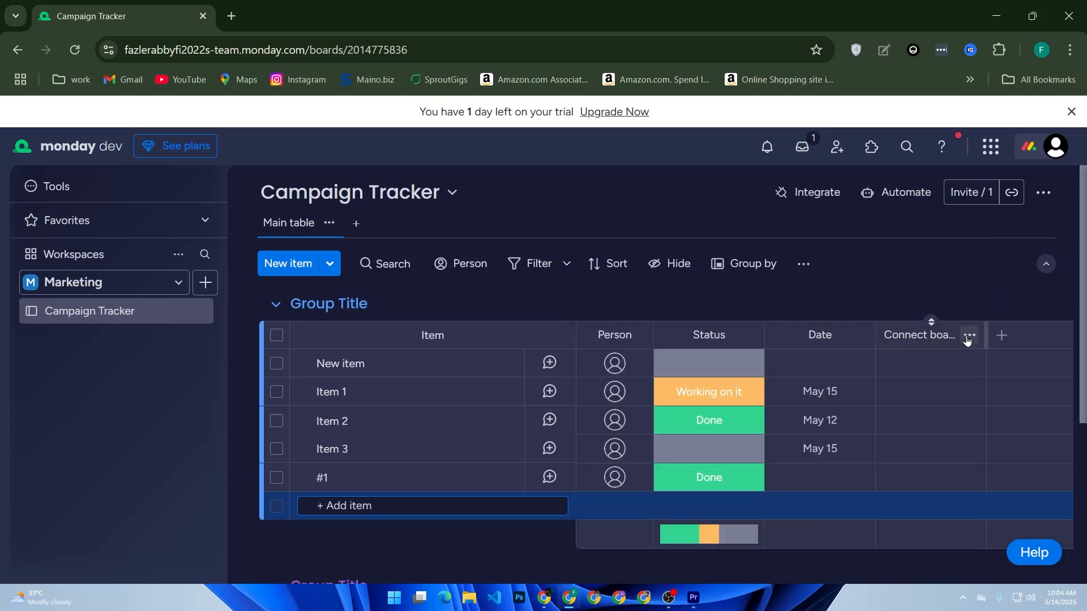
pyautogui.click(969, 337)
pyautogui.moveTo(911, 293)
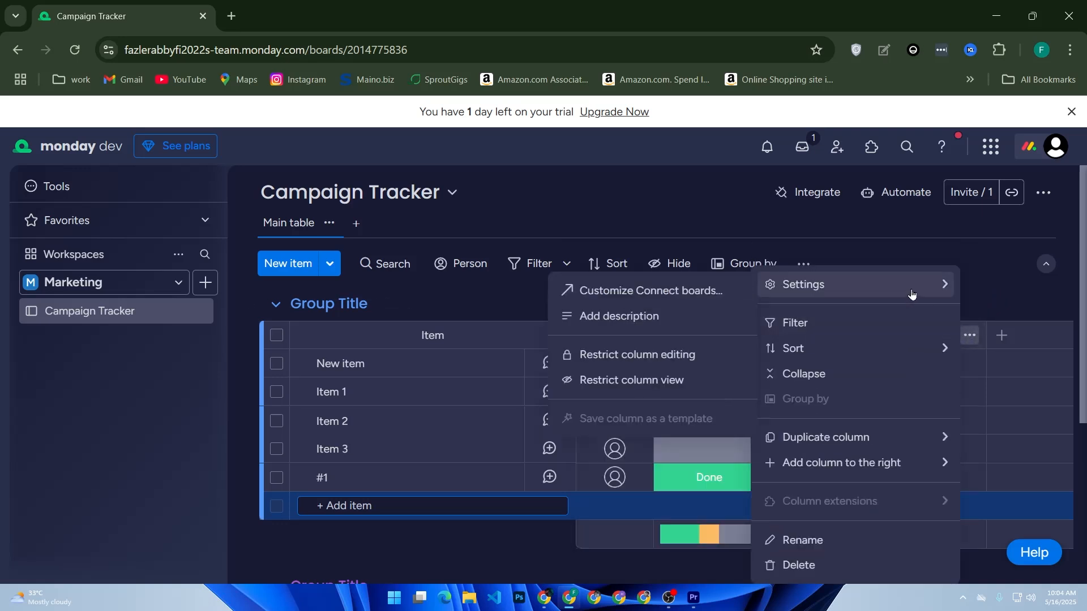
pyautogui.moveTo(863, 465)
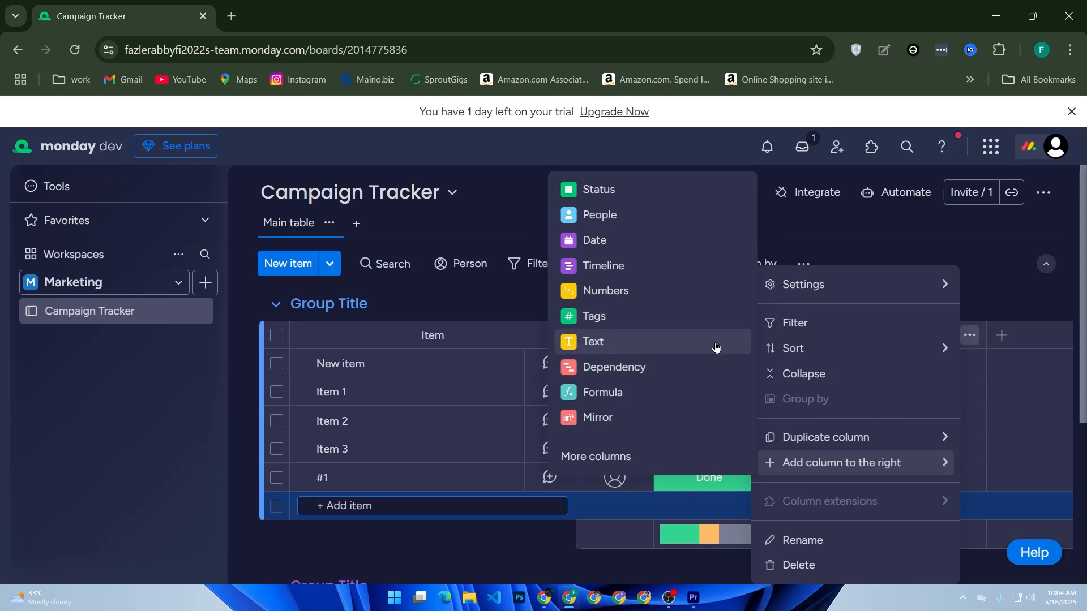
pyautogui.click(609, 571)
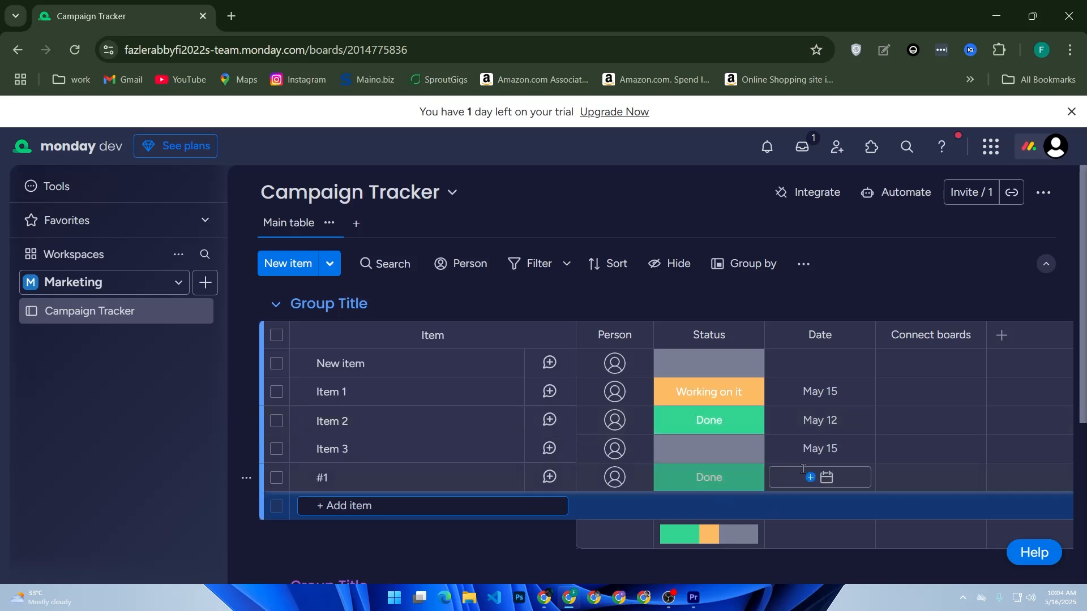
# Step: Connect the Tasks board to the Campaign Tracker through the Connect boards column, without creating a mirror column or a two-way connection
pyautogui.click(920, 469)
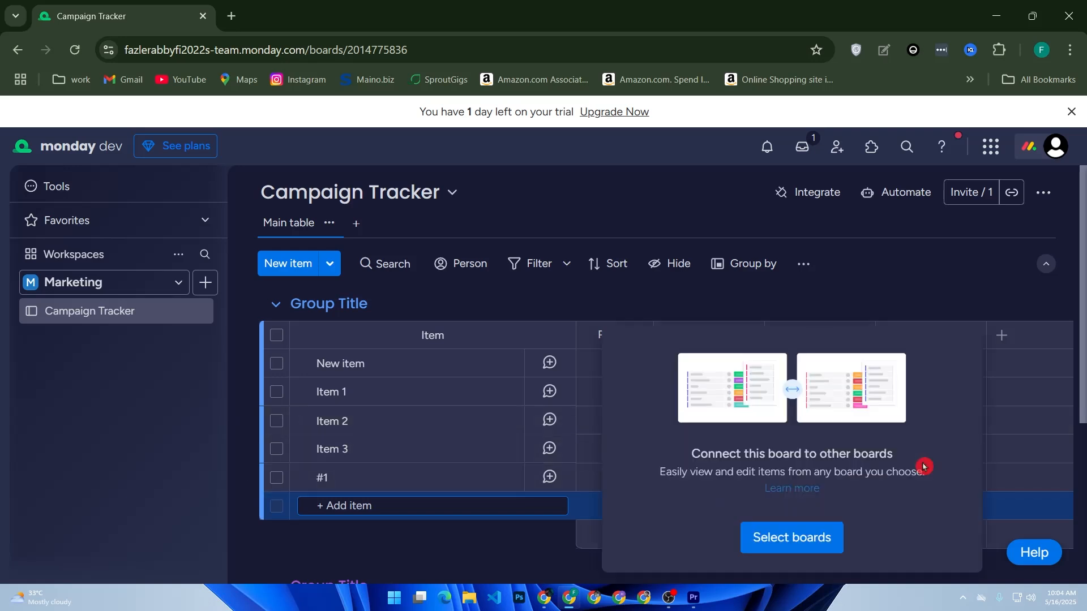
pyautogui.click(983, 395)
pyautogui.rightClick(922, 482)
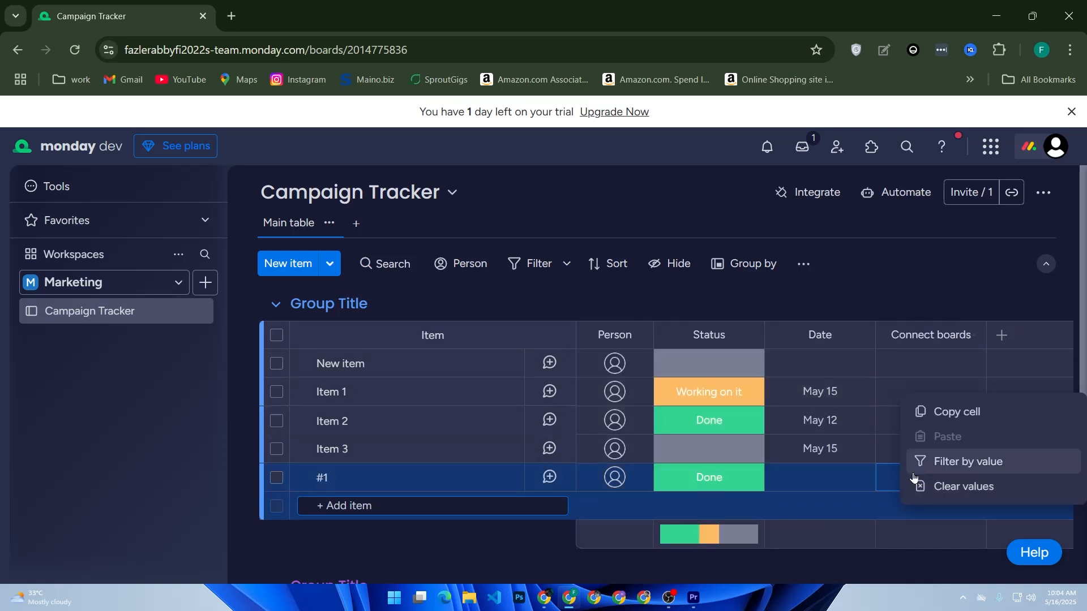
pyautogui.click(895, 472)
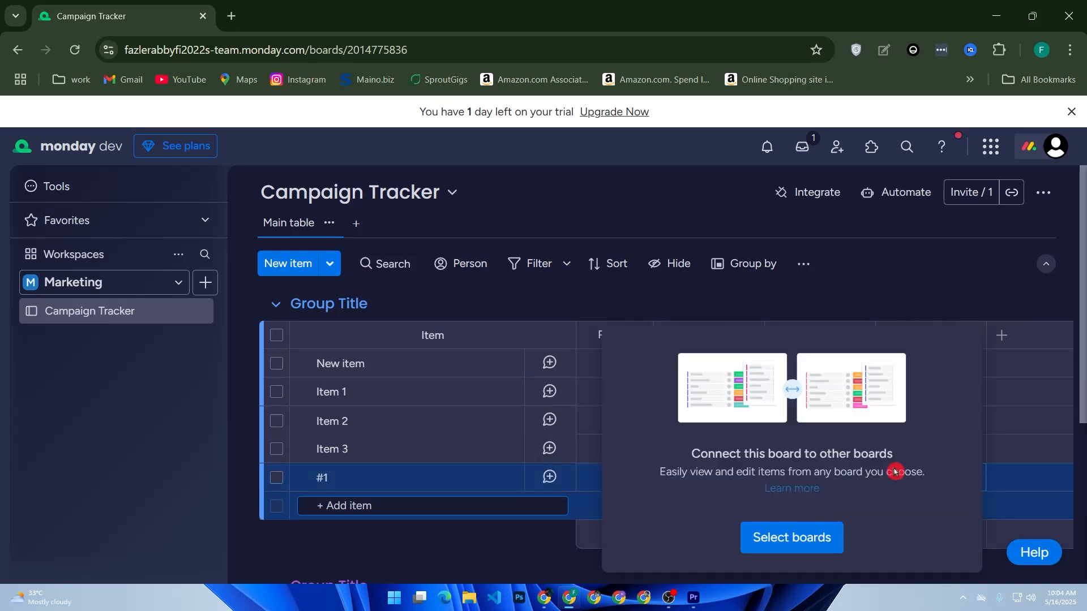
pyautogui.click(817, 536)
pyautogui.click(609, 347)
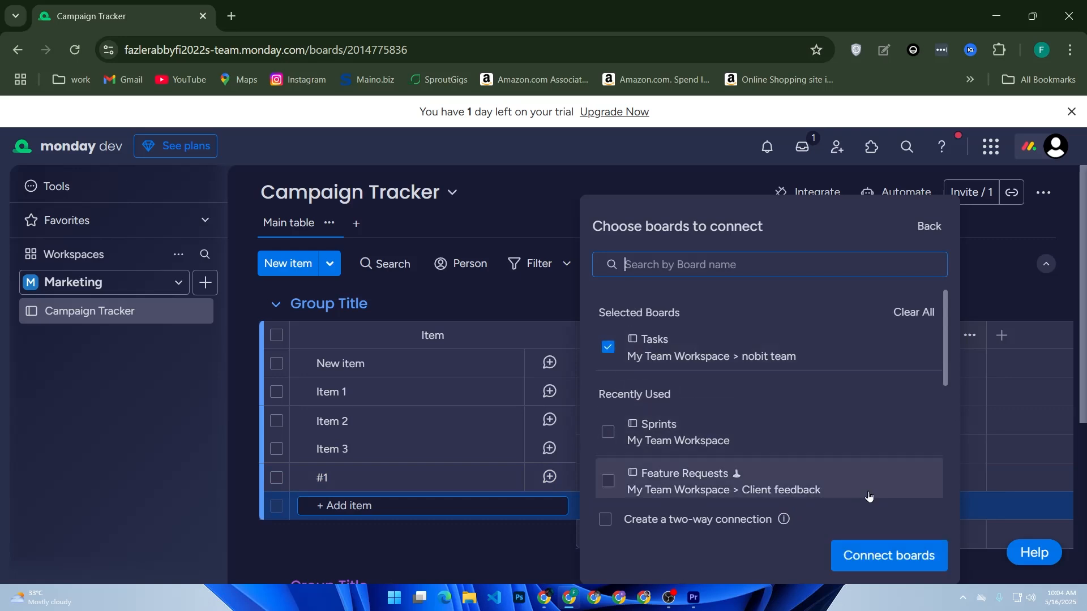
pyautogui.click(891, 560)
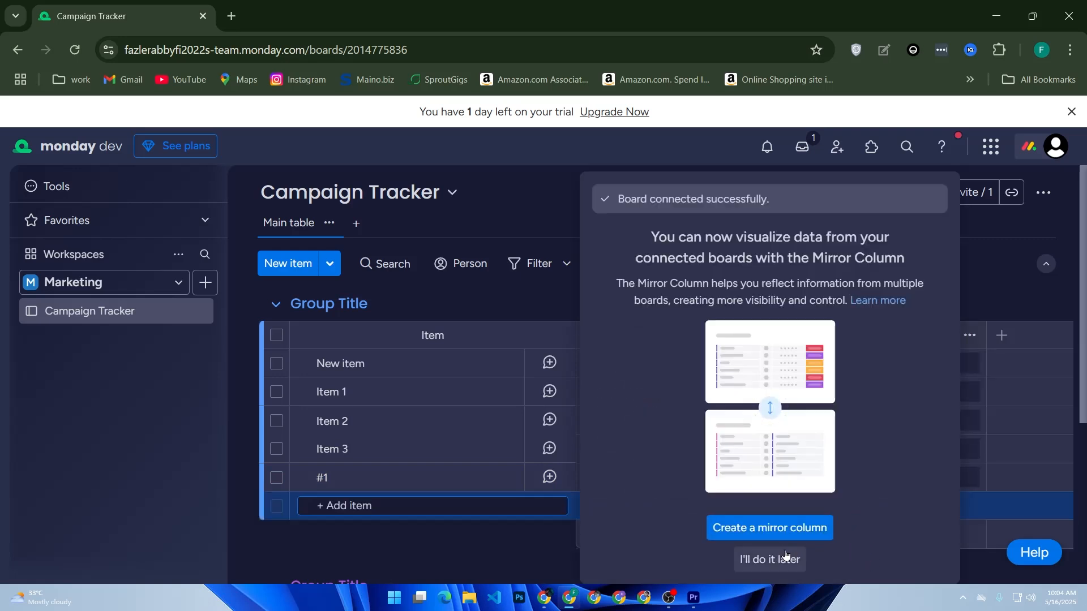
pyautogui.click(781, 559)
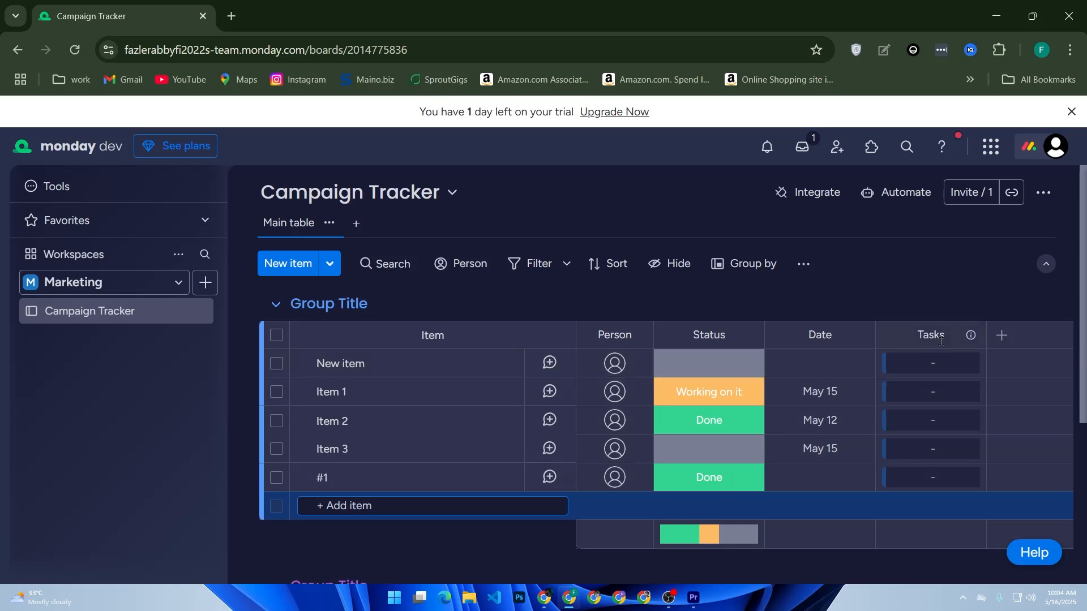
# Step: Review the Connect boards settings of the Tasks column and close them without changes
pyautogui.click(972, 337)
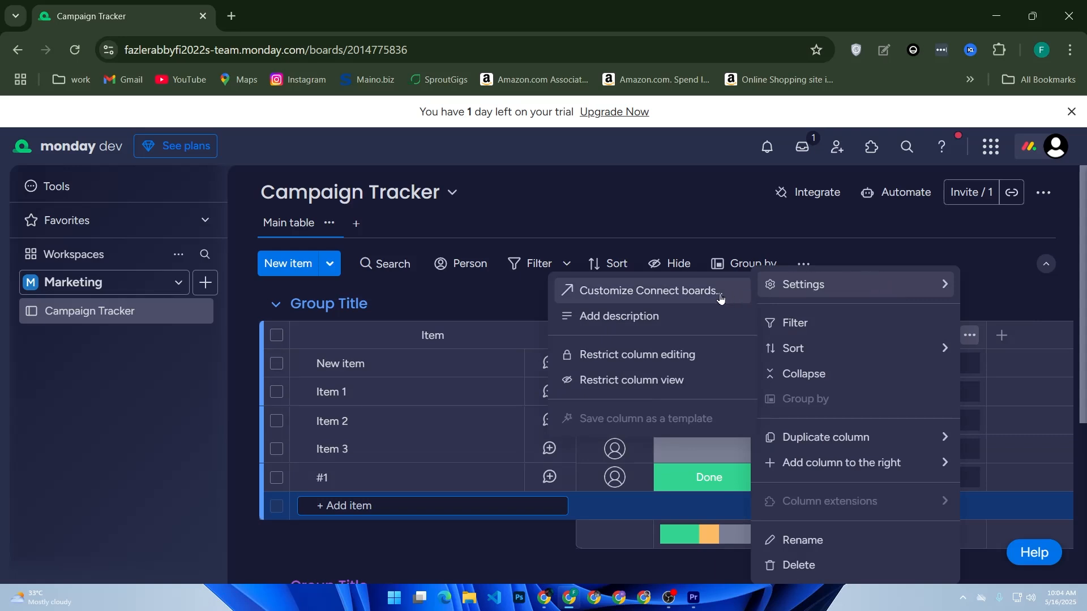
pyautogui.click(649, 290)
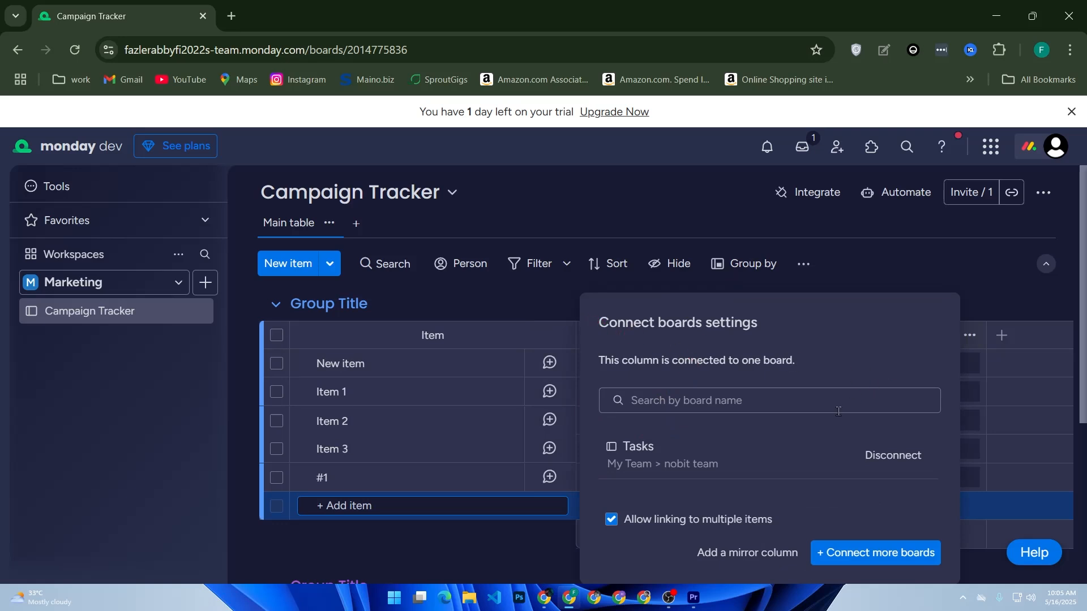
pyautogui.click(1027, 439)
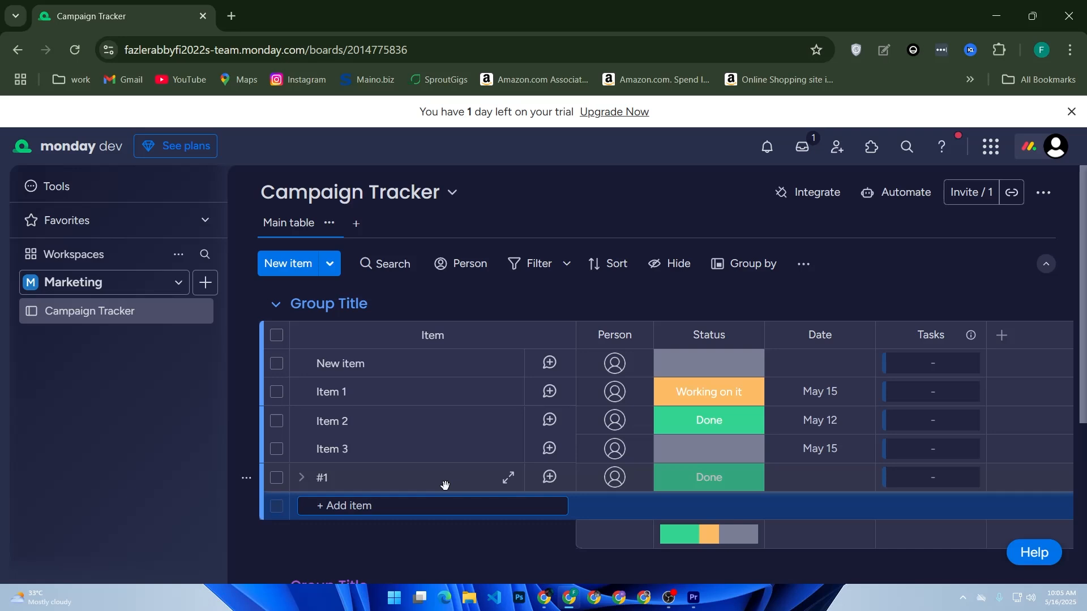
# Step: Examine the home page's recent boards, update feed and workspace controls, and return to the Campaign Tracker board
pyautogui.click(73, 151)
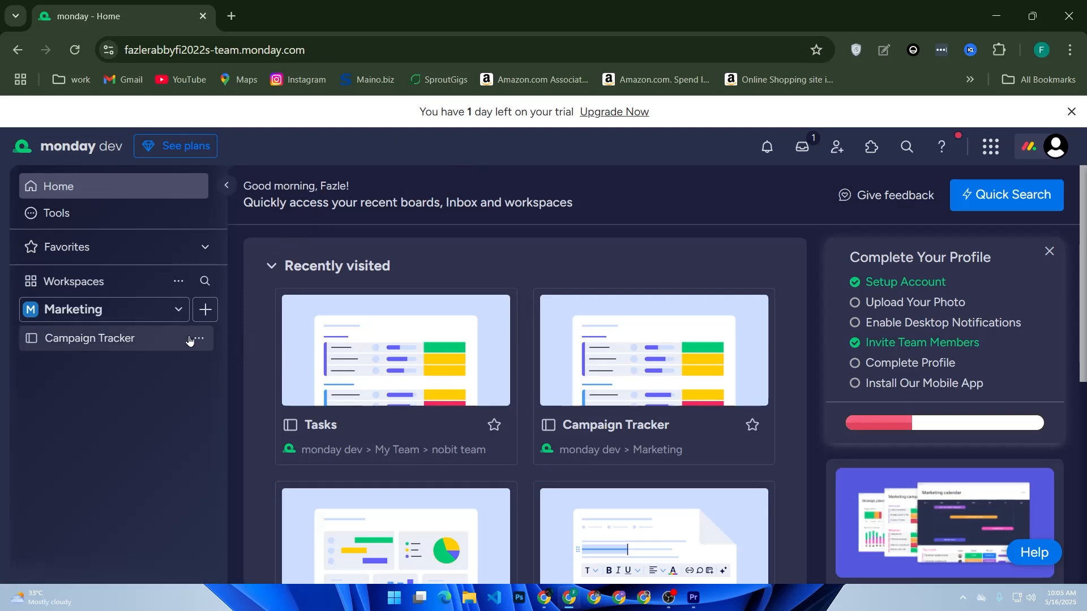
pyautogui.click(82, 417)
pyautogui.scroll(-7, 569, 263)
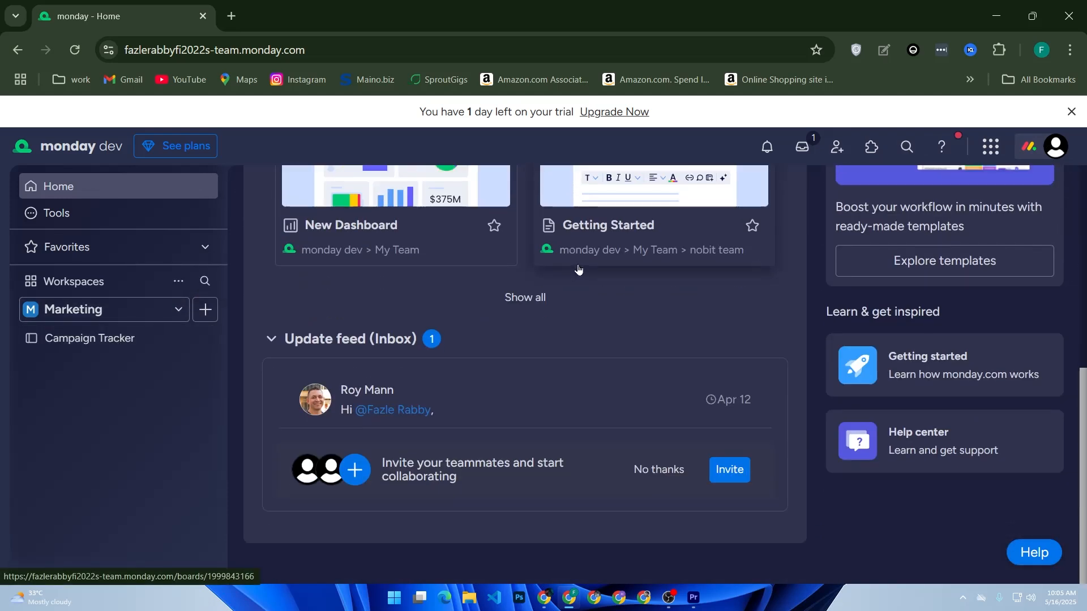
pyautogui.click(562, 304)
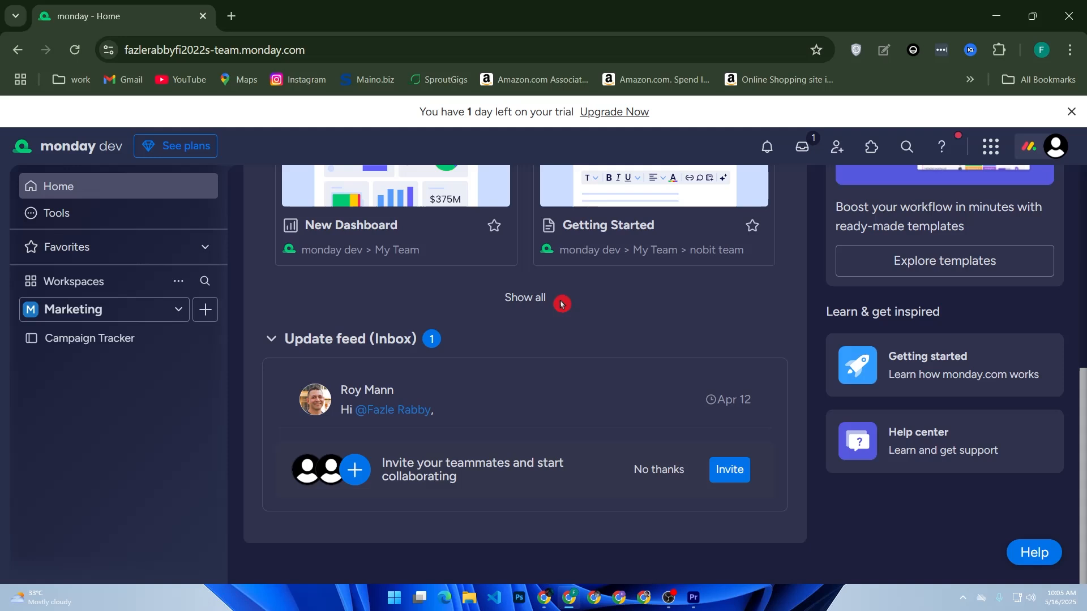
pyautogui.click(171, 309)
pyautogui.click(172, 309)
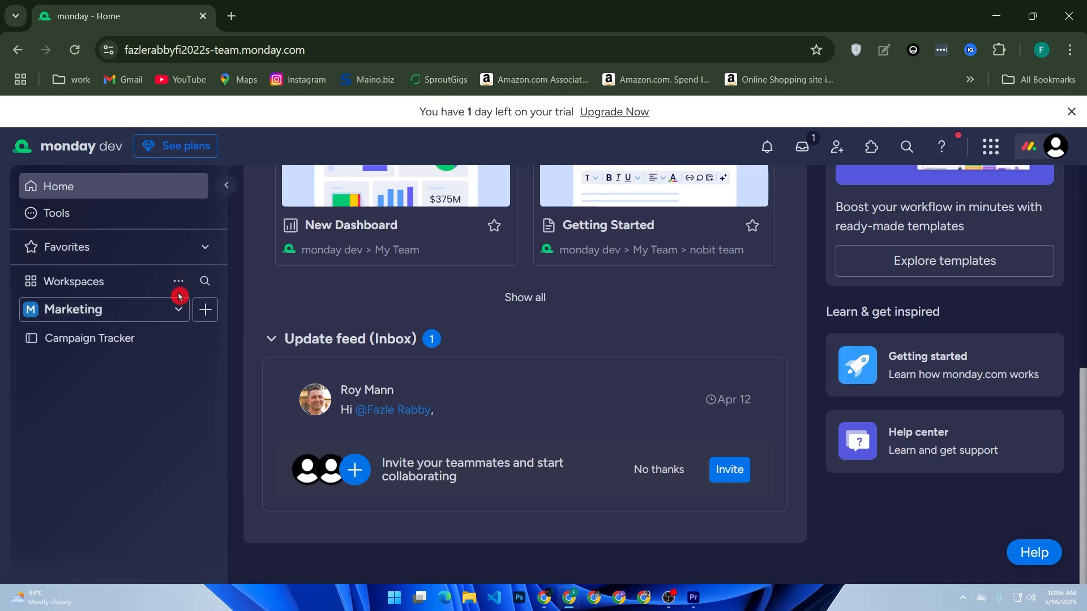
pyautogui.click(187, 274)
pyautogui.click(63, 336)
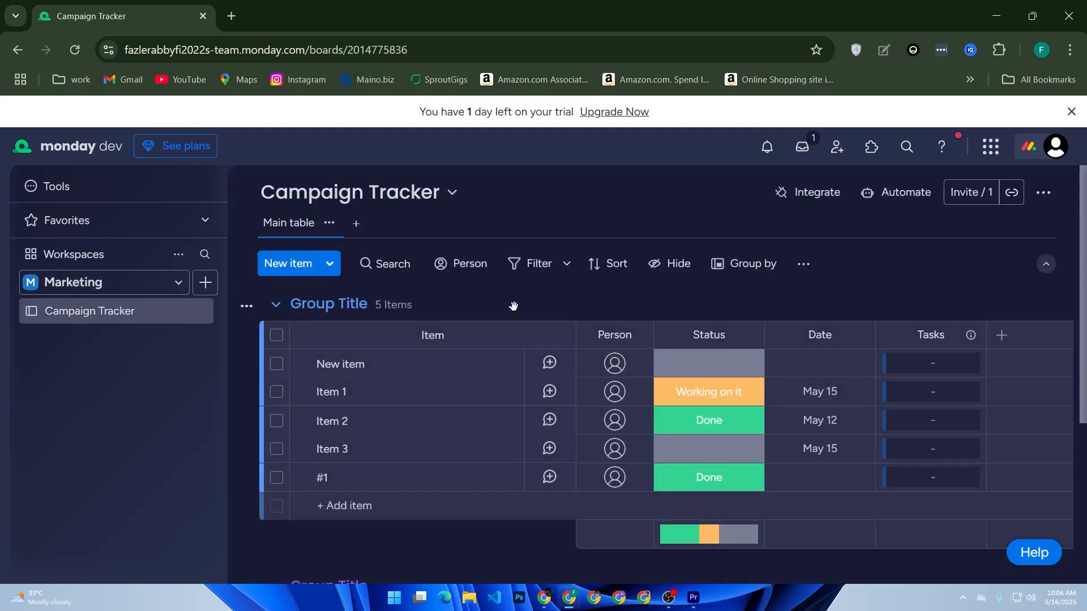
# Step: Check the options of the Main table view and the top item, and add another default-named item at the top of the first group
pyautogui.click(327, 224)
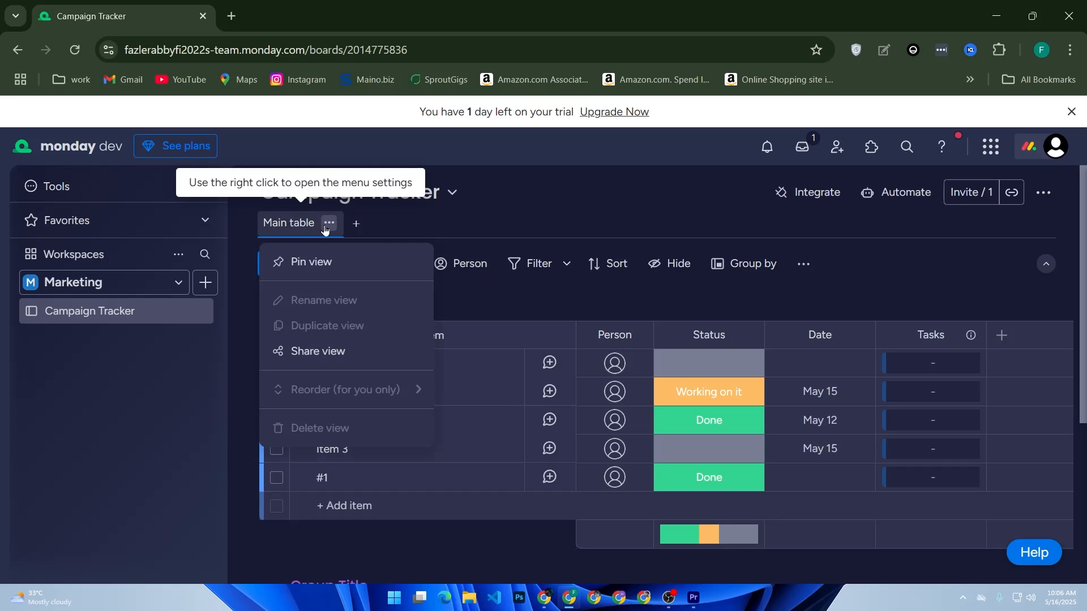
pyautogui.click(244, 362)
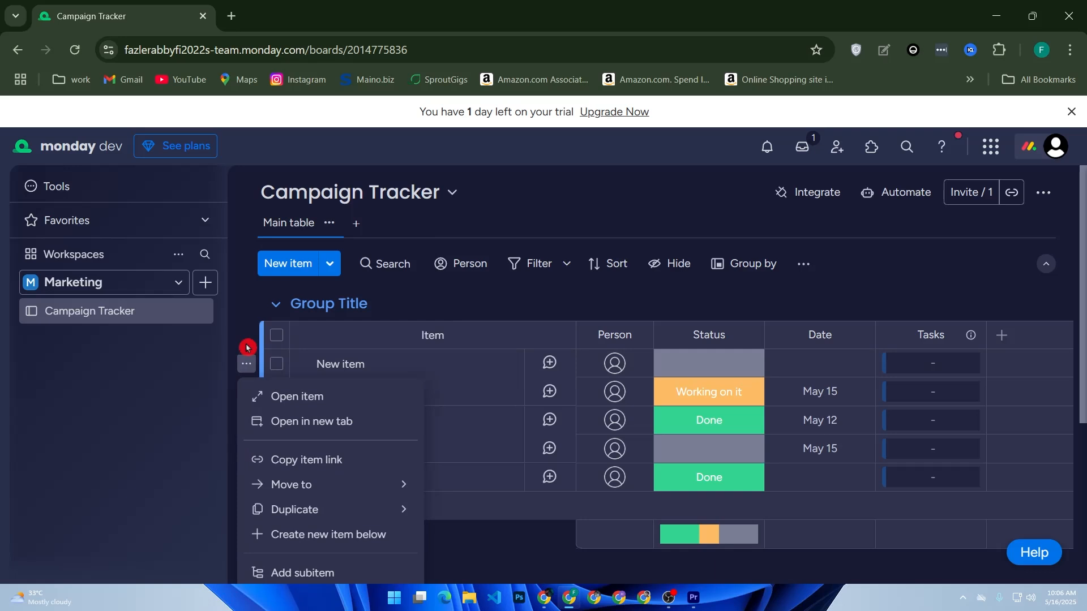
pyautogui.click(305, 269)
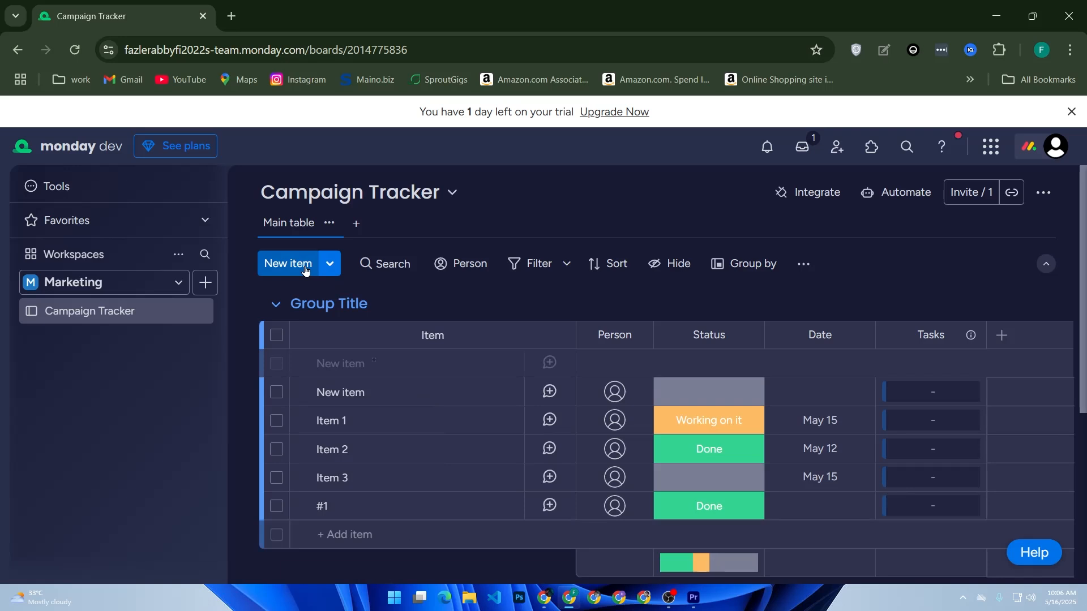
# Step: Add an item named "content calender" at the end of the first group
pyautogui.click(416, 542)
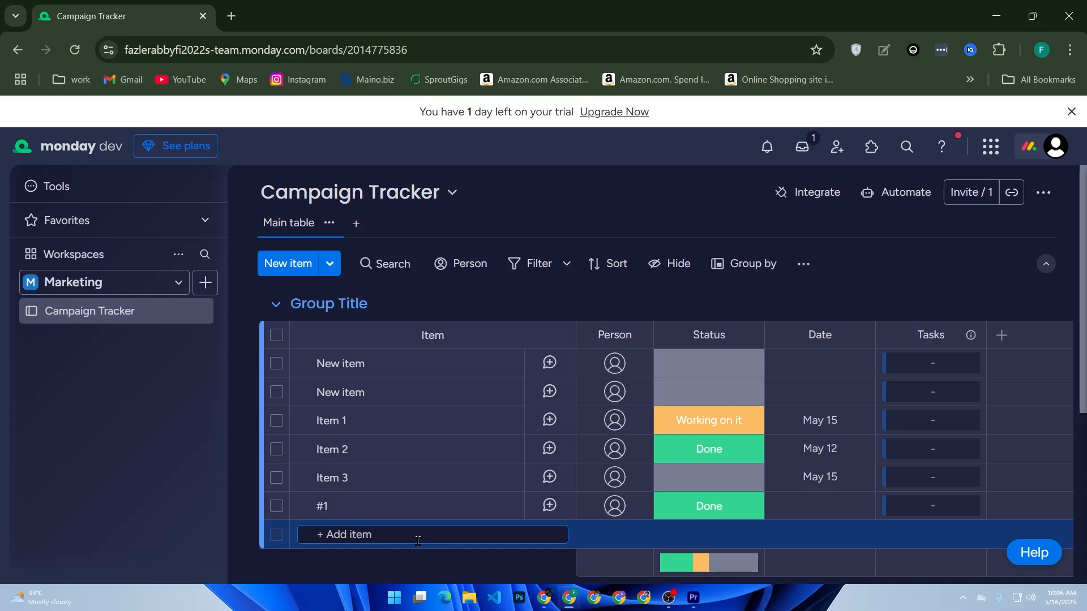
pyautogui.click(424, 535)
pyautogui.write('content calenfder')
pyautogui.press('Left')
pyautogui.press('Left')
pyautogui.press('Left')
pyautogui.press('BackSpace')
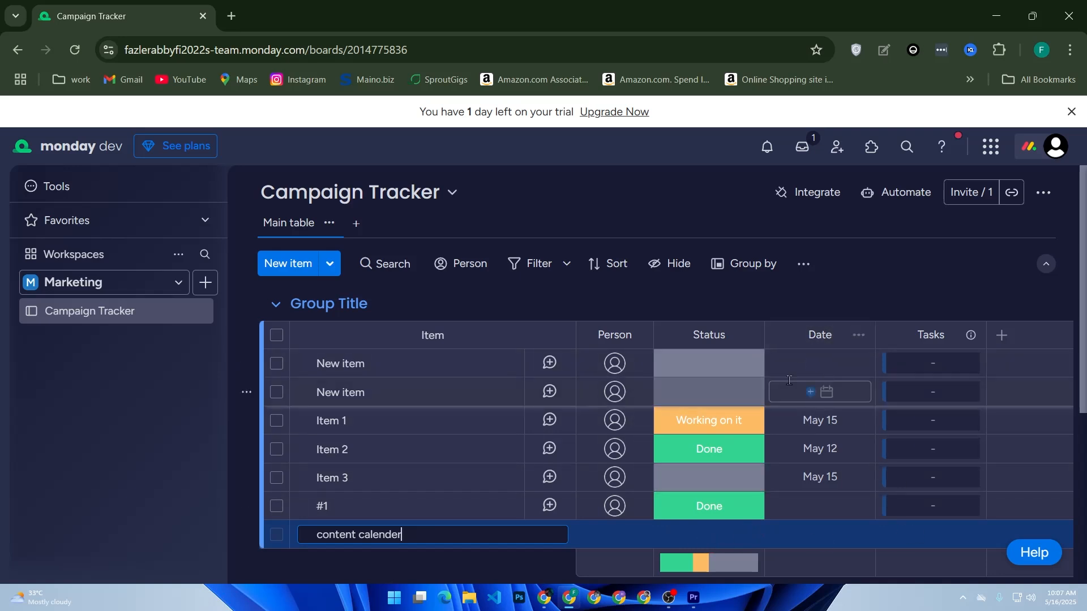
pyautogui.click(753, 537)
pyautogui.scroll(-2, 613, 536)
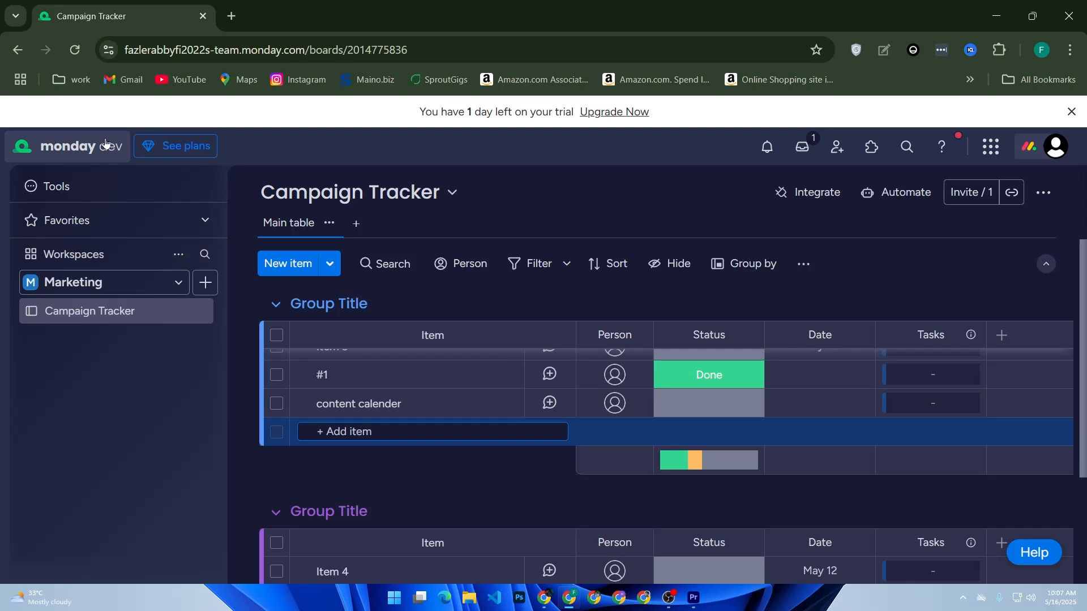
# Step: Return to the home page and look through its tools, recently visited boards, update feed and learning resources
pyautogui.click(62, 147)
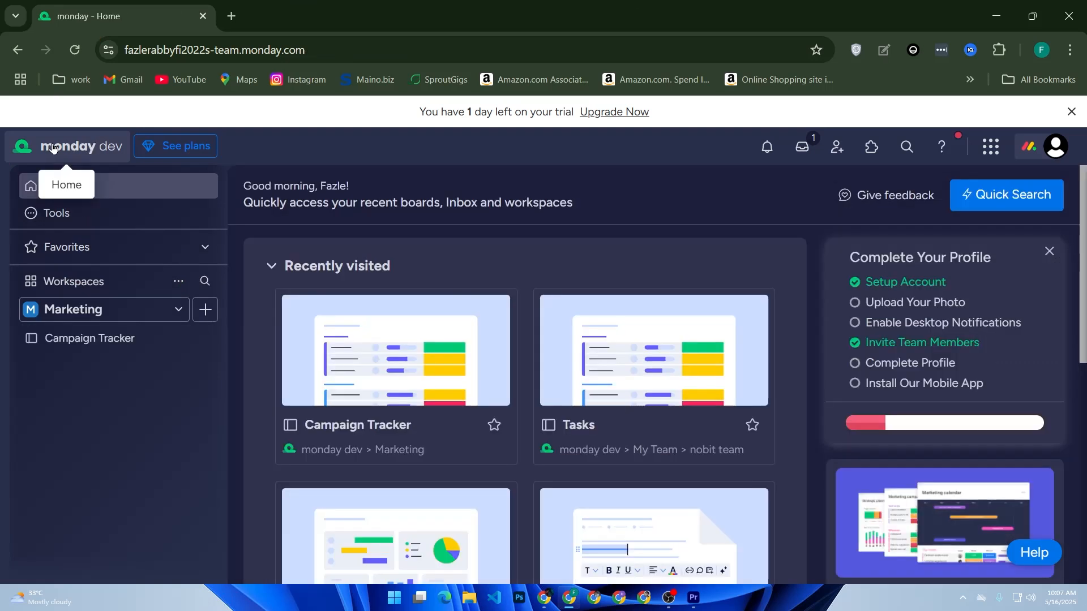
pyautogui.click(62, 213)
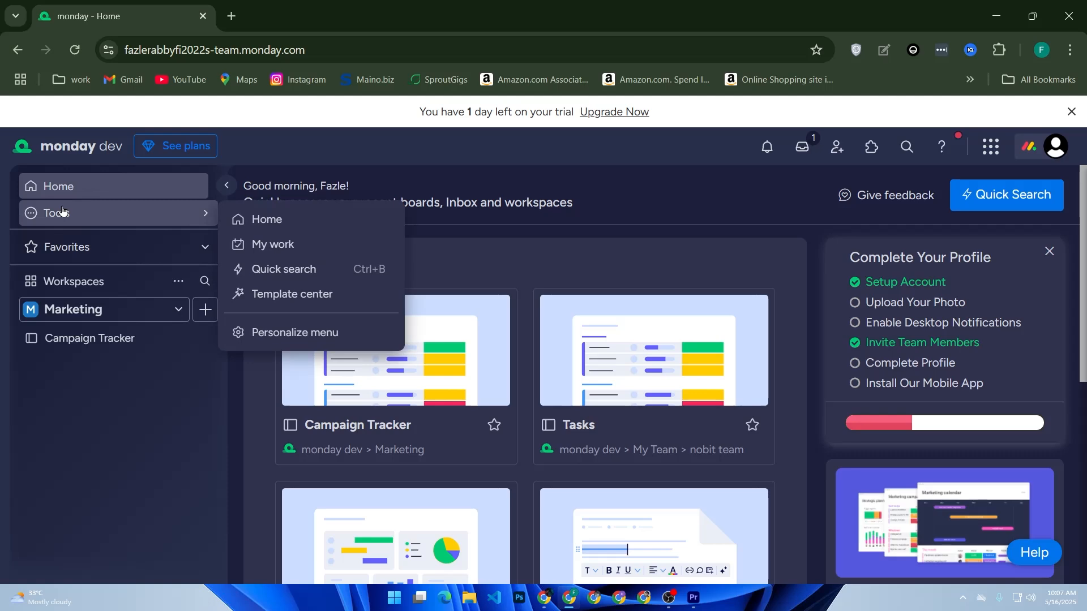
pyautogui.click(255, 219)
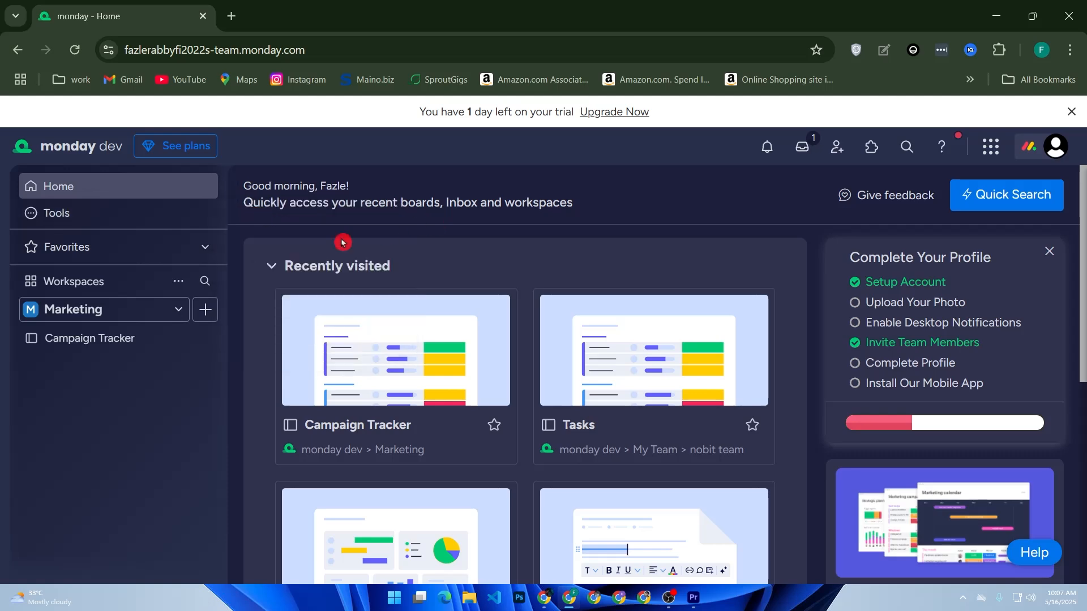
pyautogui.scroll(-6, 848, 343)
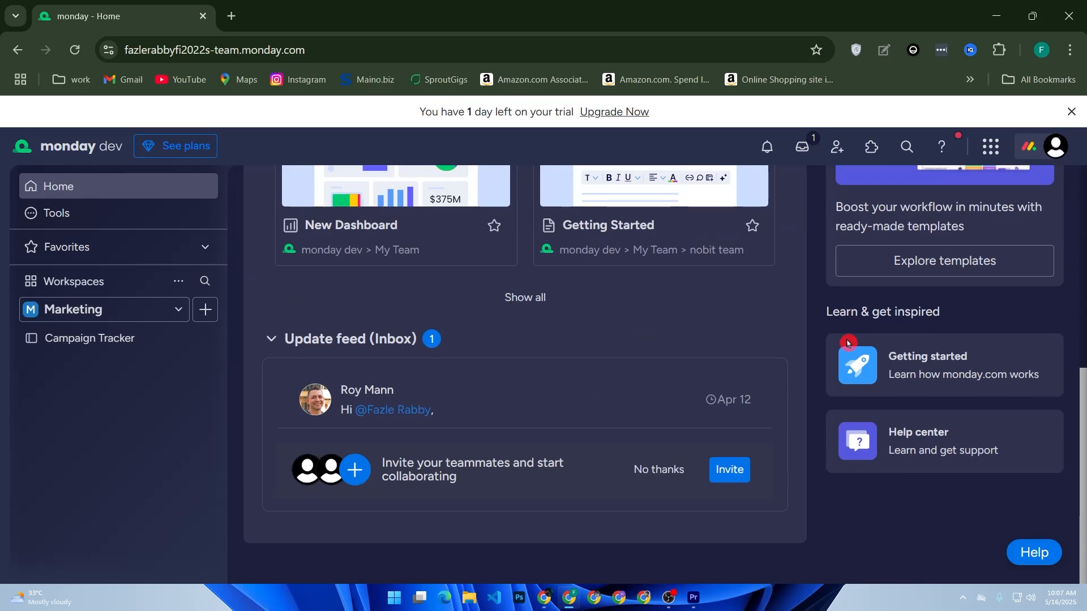
pyautogui.scroll(6, 464, 311)
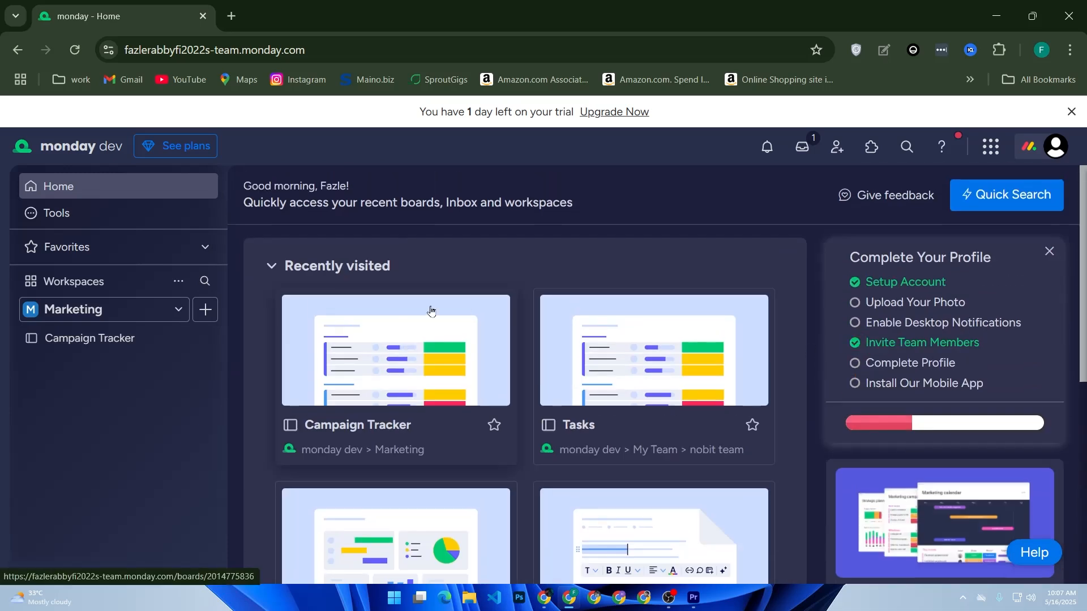
# Step: Open the account's Automations center and browse the basic and recommended automation templates
pyautogui.click(1054, 156)
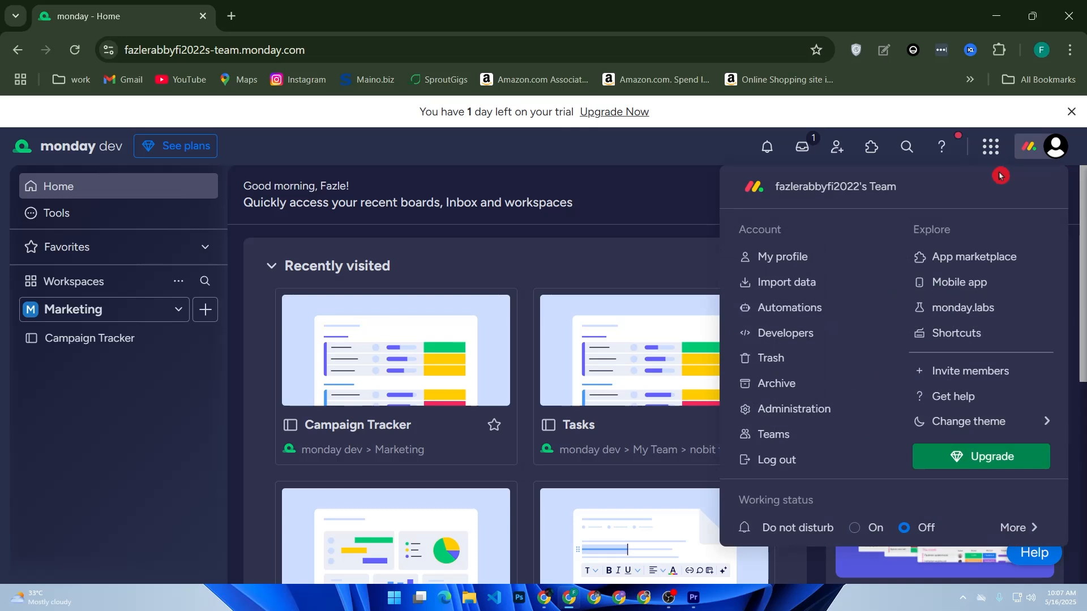
pyautogui.click(774, 308)
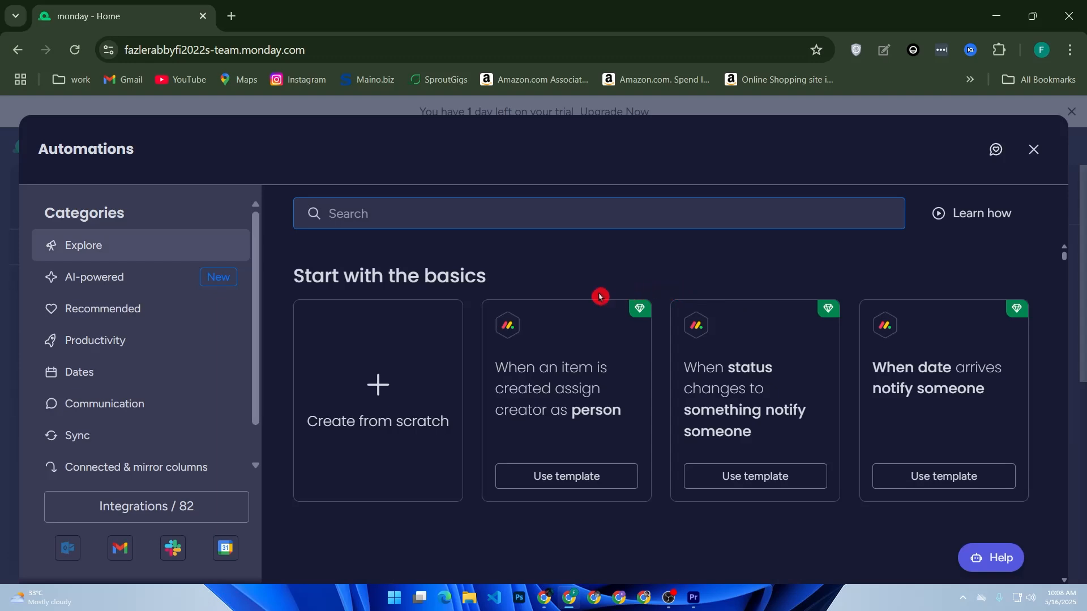
pyautogui.scroll(-1, 524, 307)
pyautogui.scroll(-5, 525, 308)
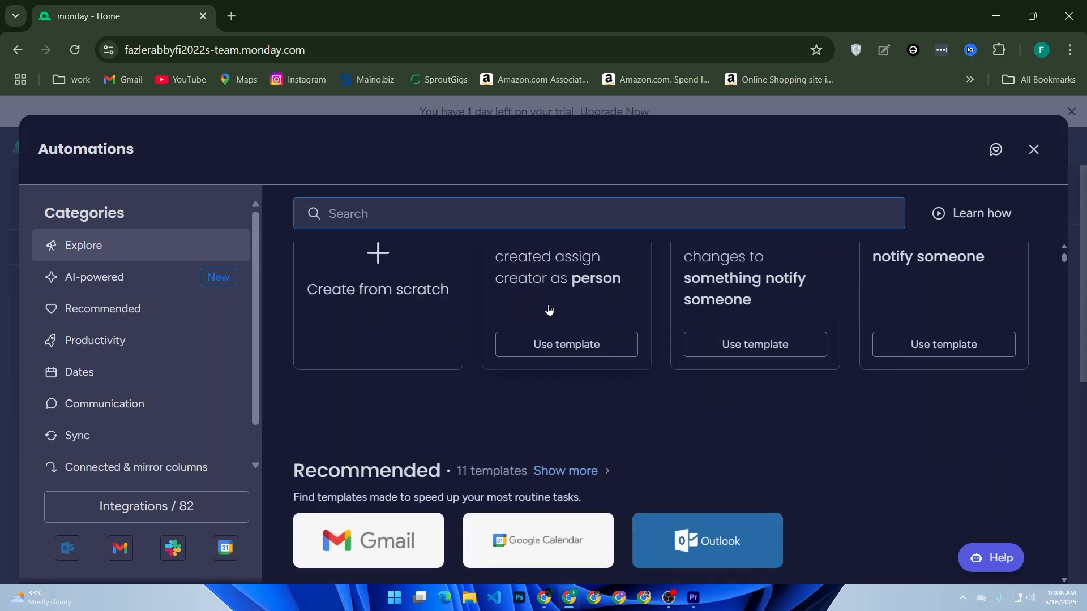
pyautogui.click(565, 288)
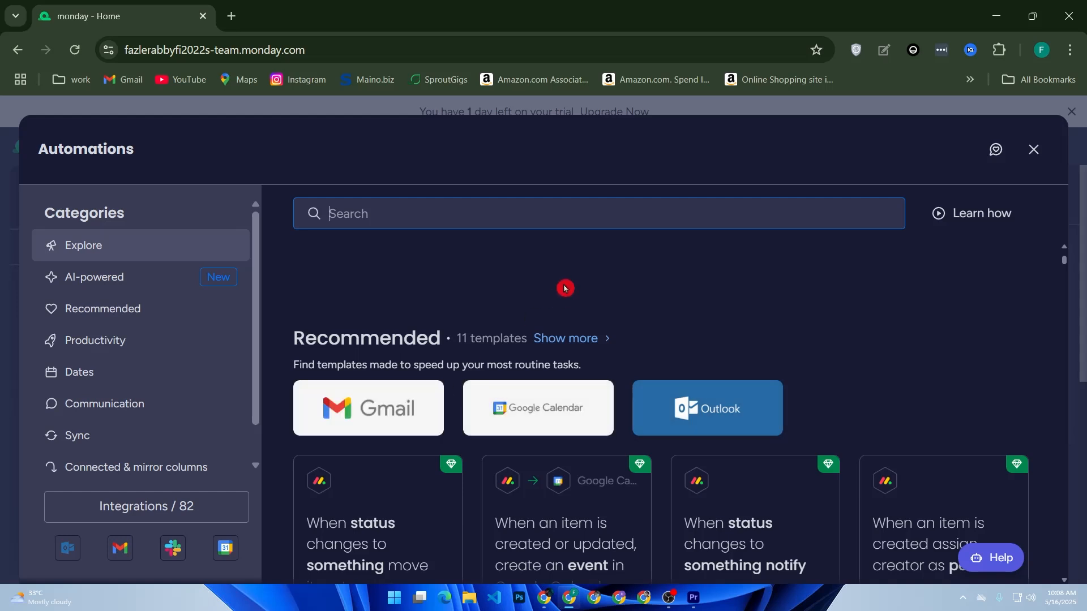